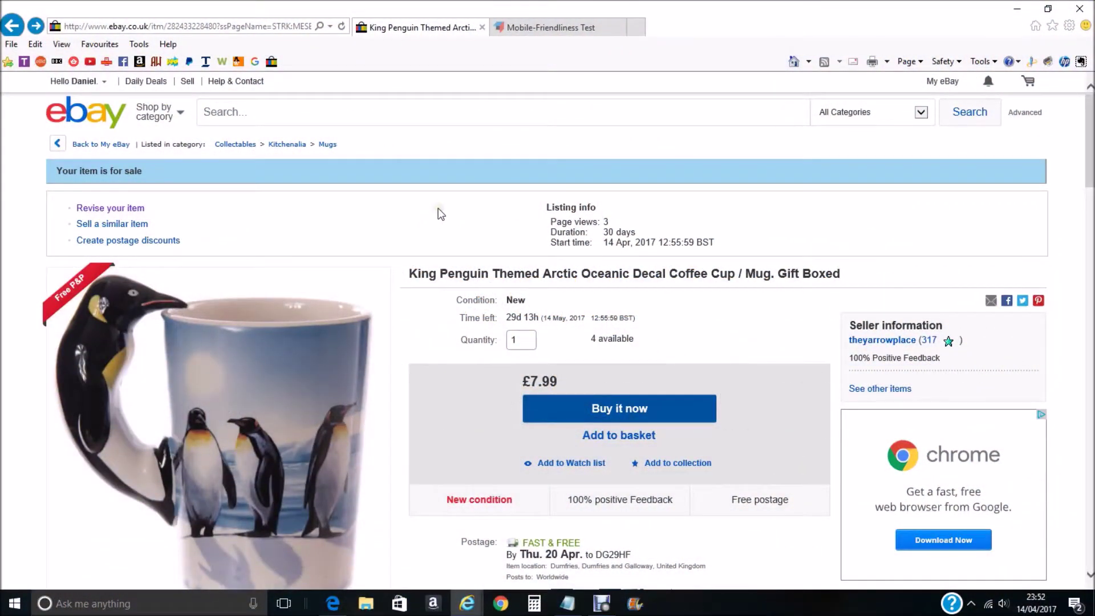
# Select the penguin mug listing's item number and scroll through its Description area
pyautogui.click(447, 206)
pyautogui.click(405, 175)
pyautogui.click(427, 176)
pyautogui.scroll(-1, 477, 149)
pyautogui.scroll(-1, 478, 150)
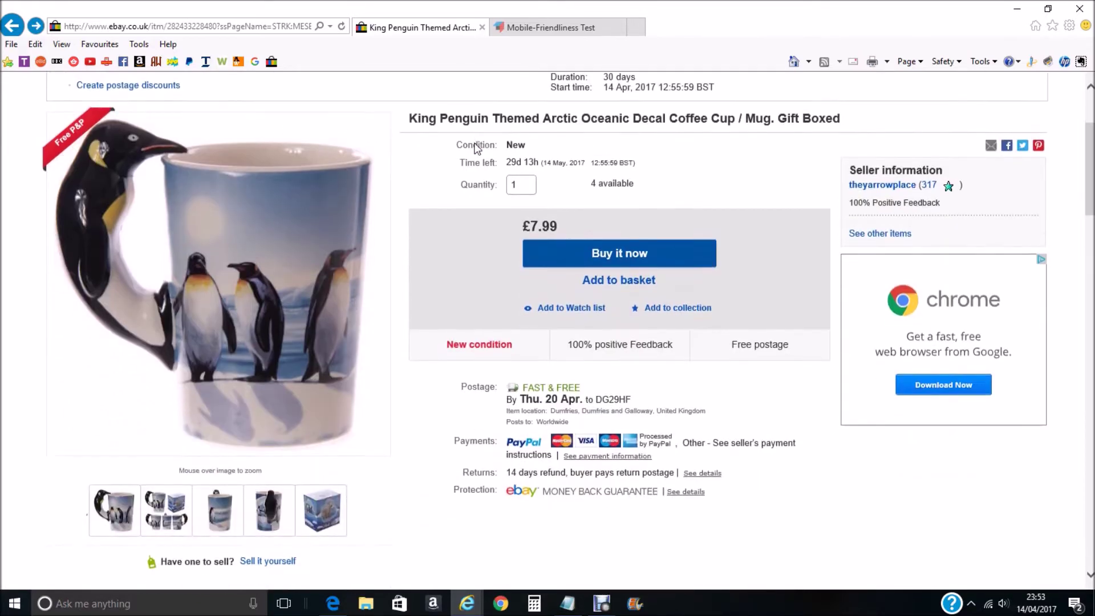
pyautogui.scroll(-10, 434, 182)
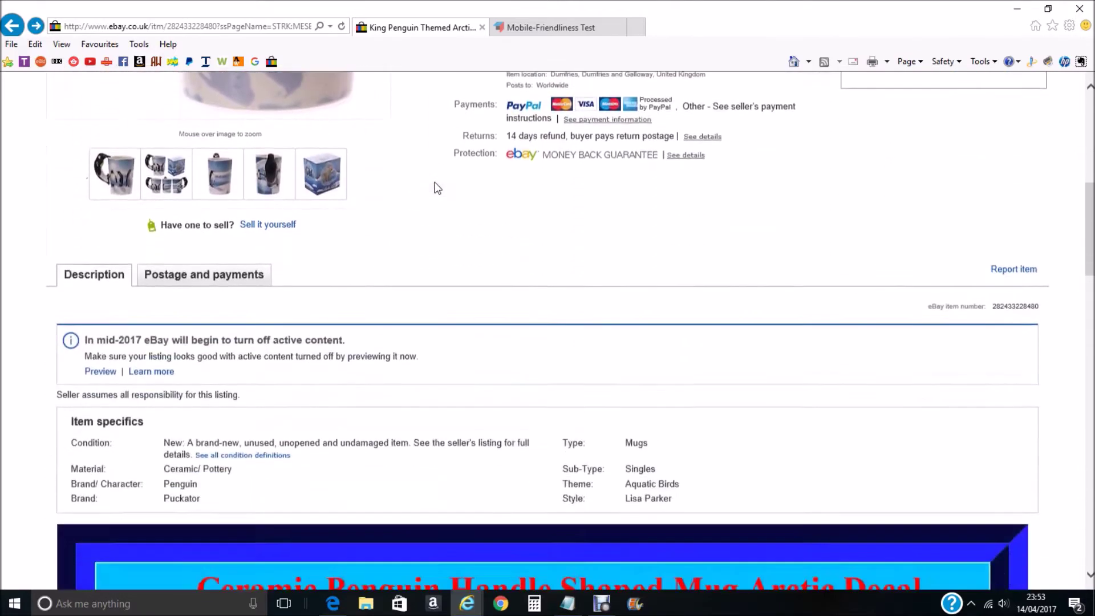
pyautogui.scroll(2, 450, 320)
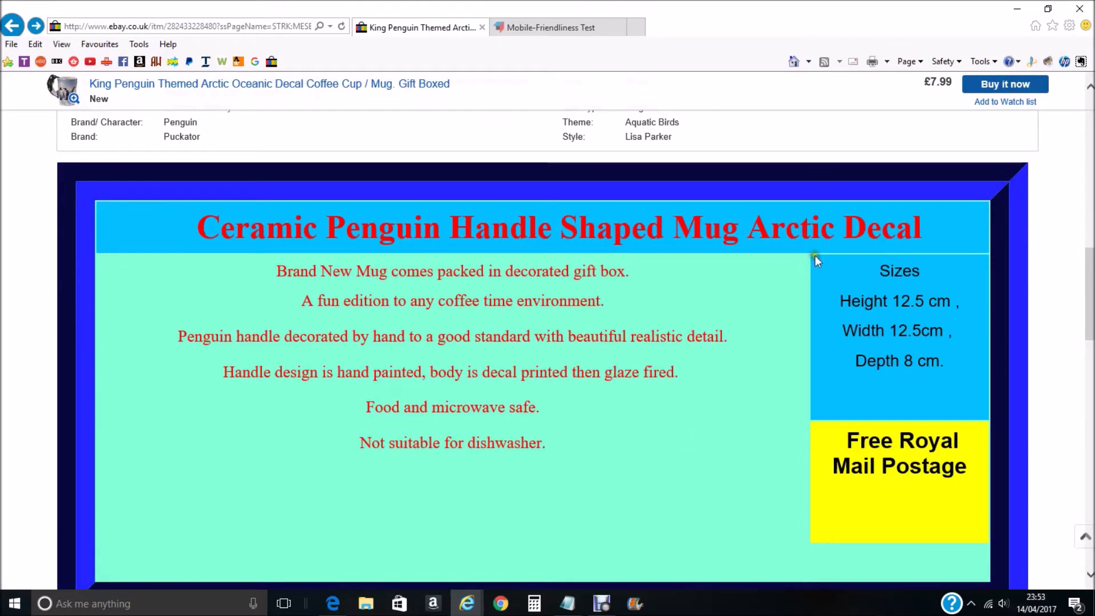
pyautogui.scroll(2, 816, 259)
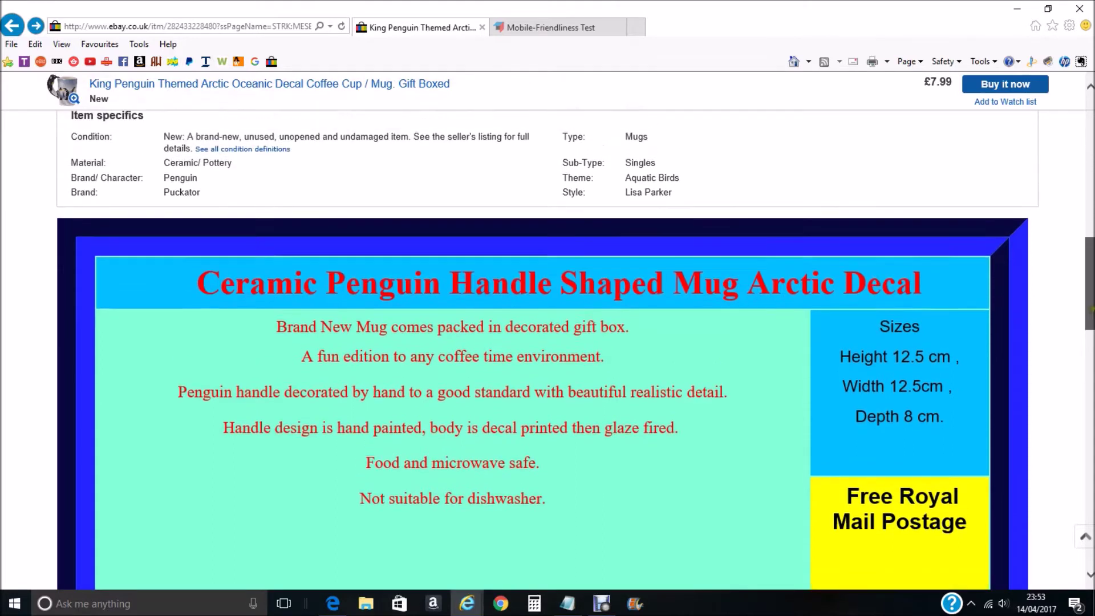
pyautogui.scroll(3, 989, 243)
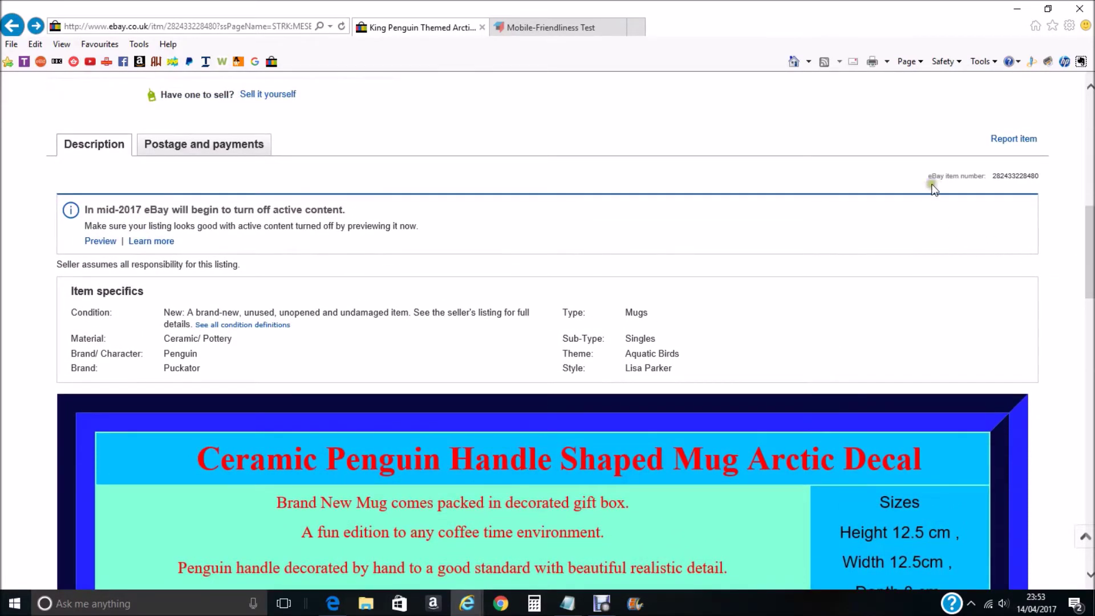
# Copy the selected eBay item number and go to the Mobile-Friendliness Test tab
pyautogui.rightClick(1014, 177)
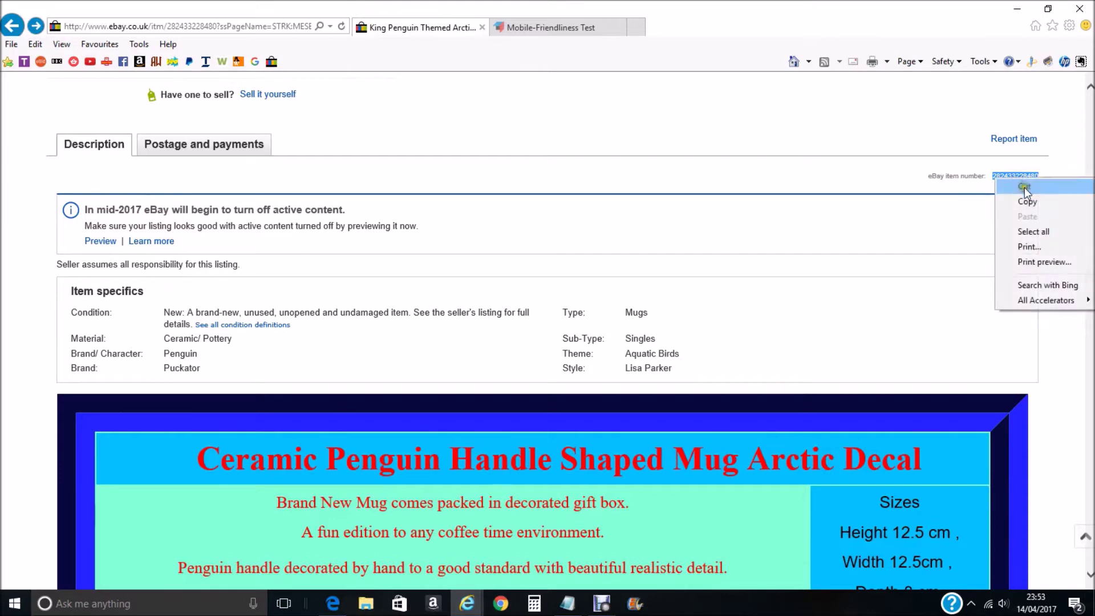
pyautogui.click(1027, 203)
pyautogui.click(622, 90)
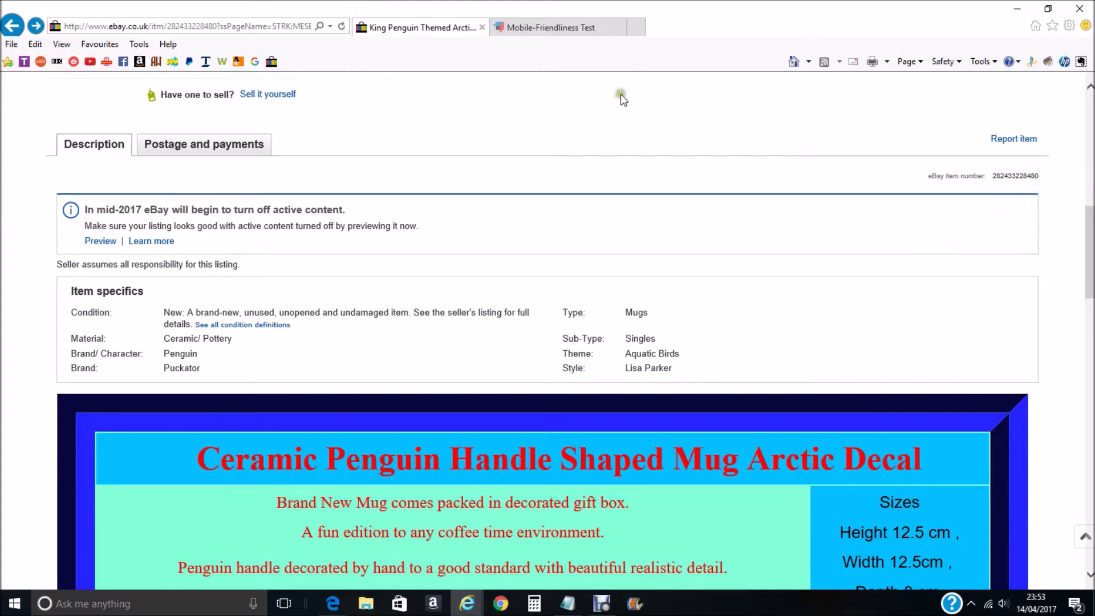
pyautogui.click(552, 22)
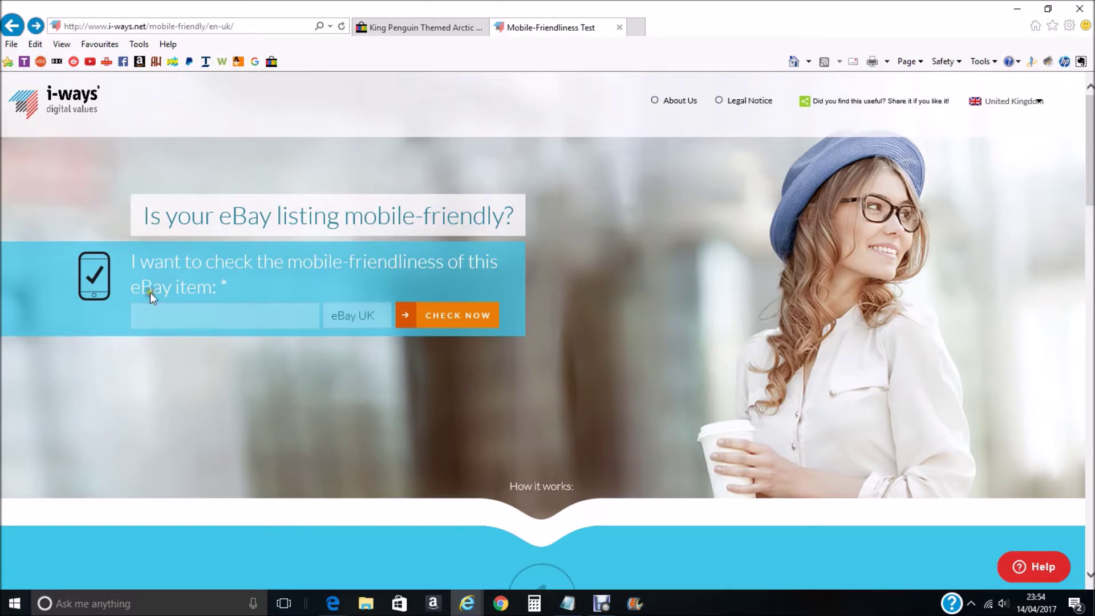
# Paste the copied item number into the eBay item field and run CHECK NOW
pyautogui.click(147, 321)
pyautogui.rightClick(144, 317)
pyautogui.click(185, 374)
pyautogui.click(453, 318)
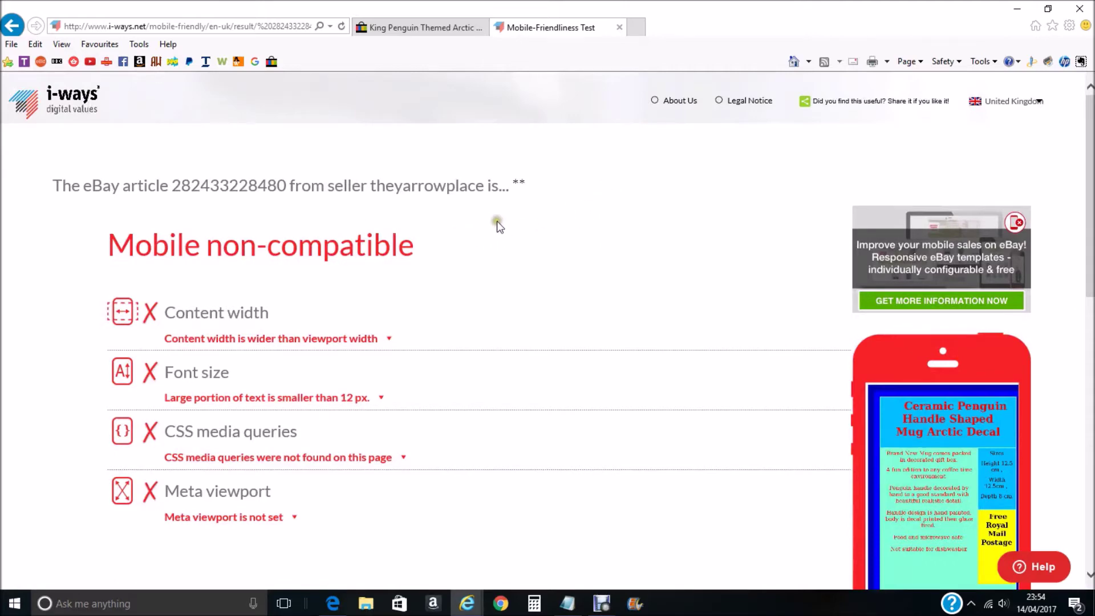
# Scroll through the Mobile non-compatible result's failed and passed checks, then back to the top
pyautogui.scroll(-1, 497, 220)
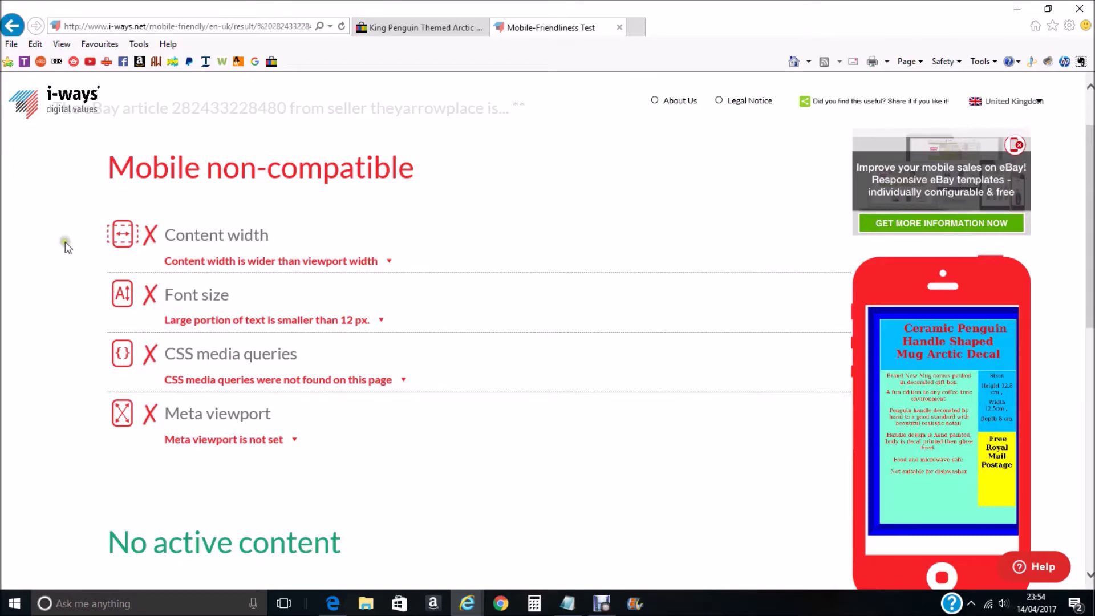
pyautogui.scroll(-5, 72, 247)
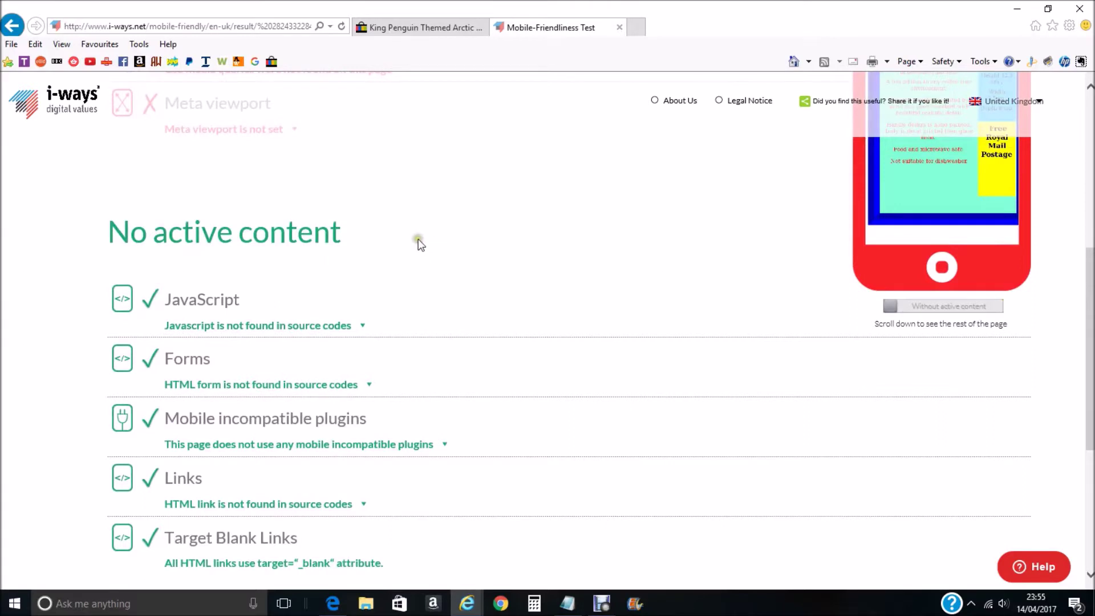
pyautogui.scroll(-1, 335, 248)
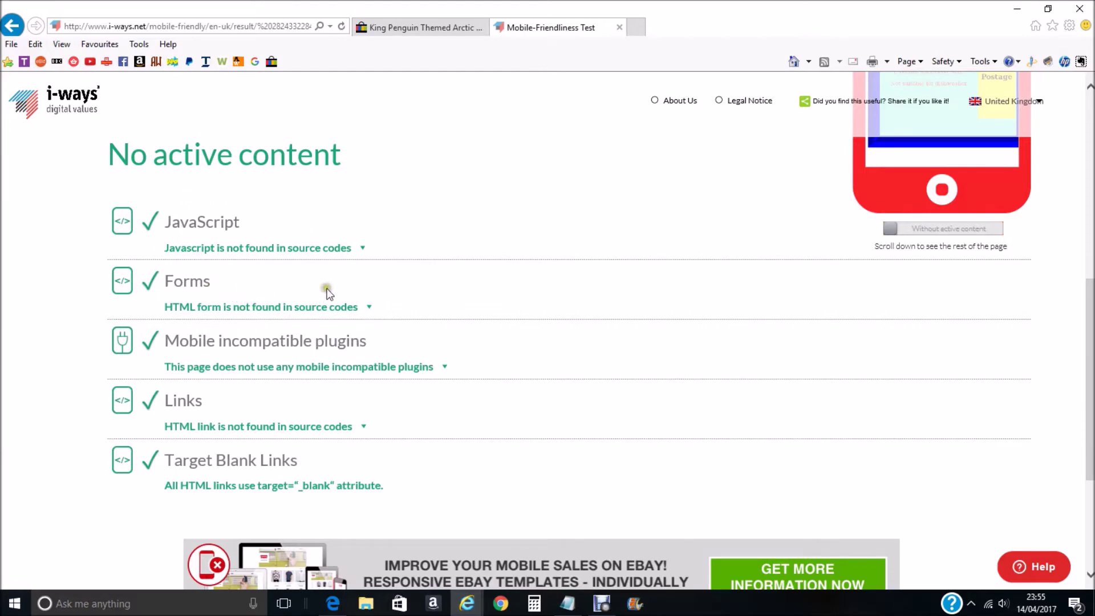
pyautogui.scroll(7, 288, 282)
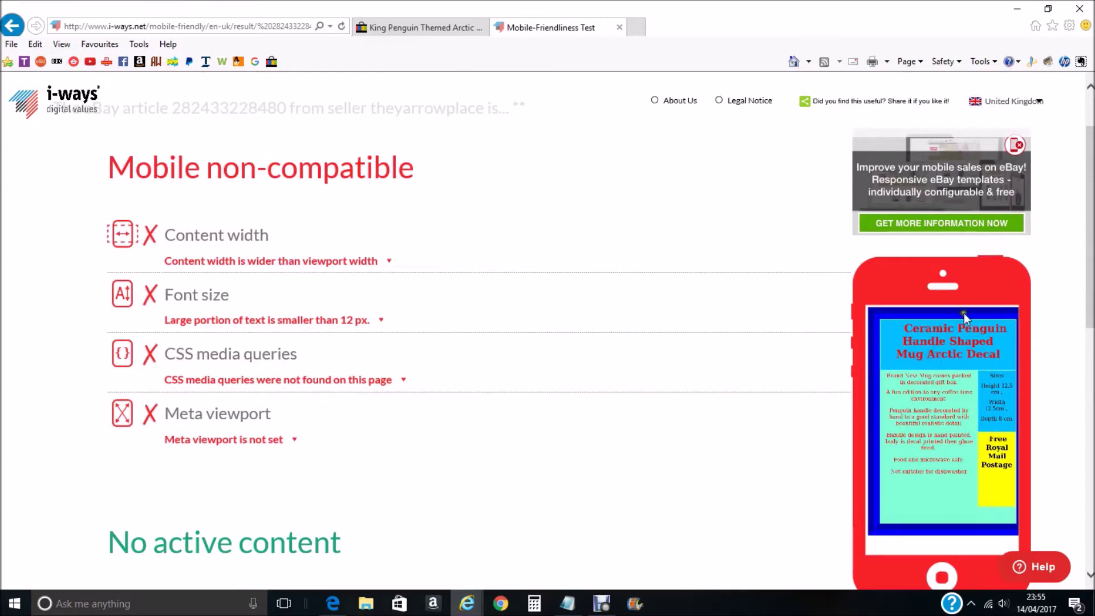
pyautogui.scroll(-1, 932, 342)
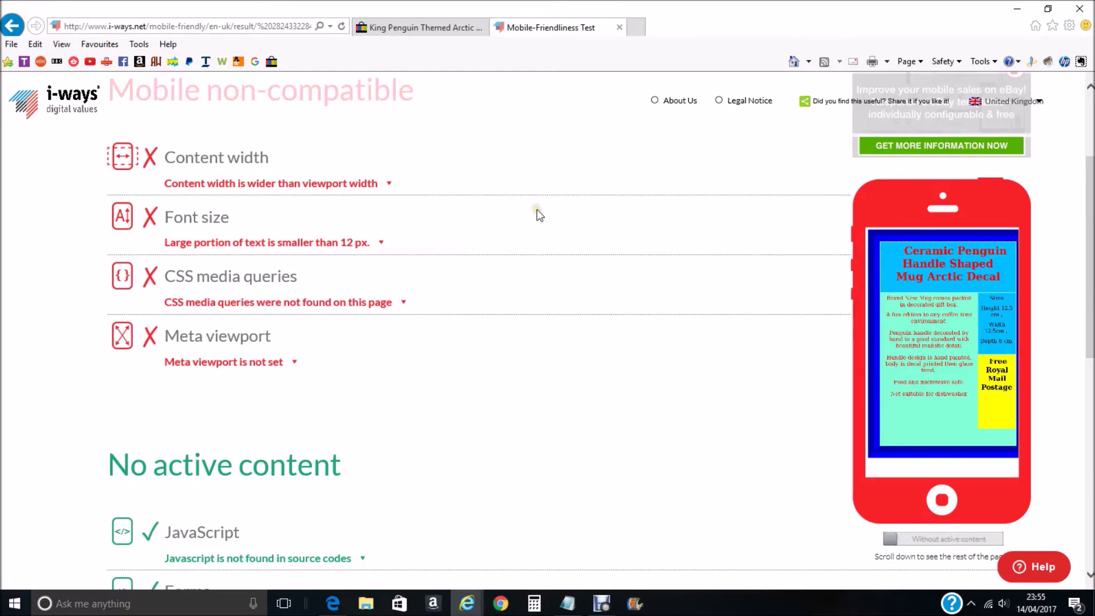
pyautogui.scroll(3, 482, 166)
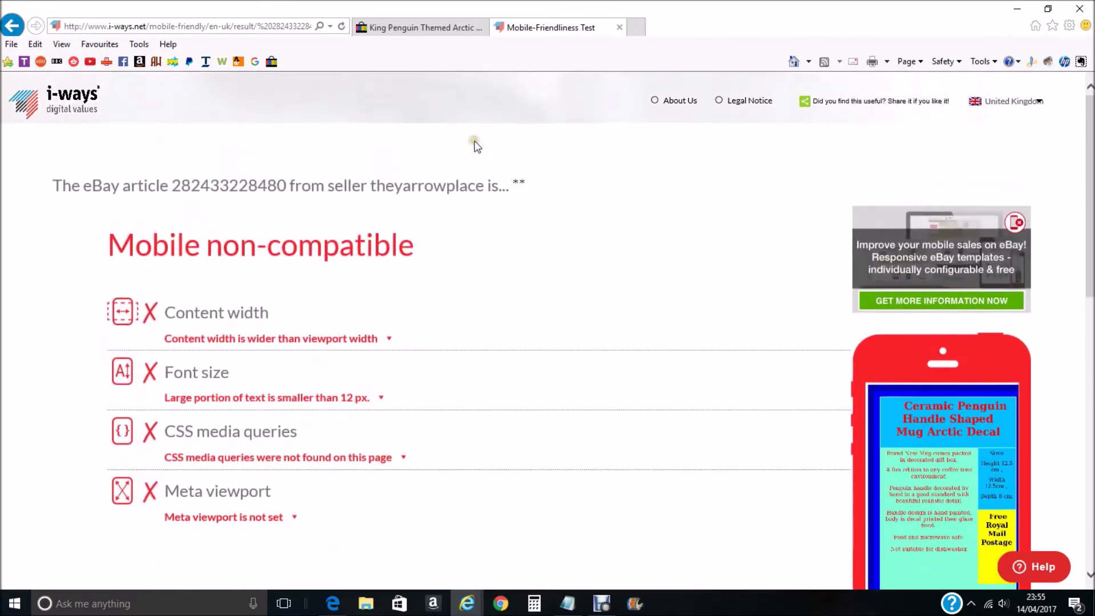
# Return to the King Penguin mug listing and choose 'Revise your item'
pyautogui.click(421, 30)
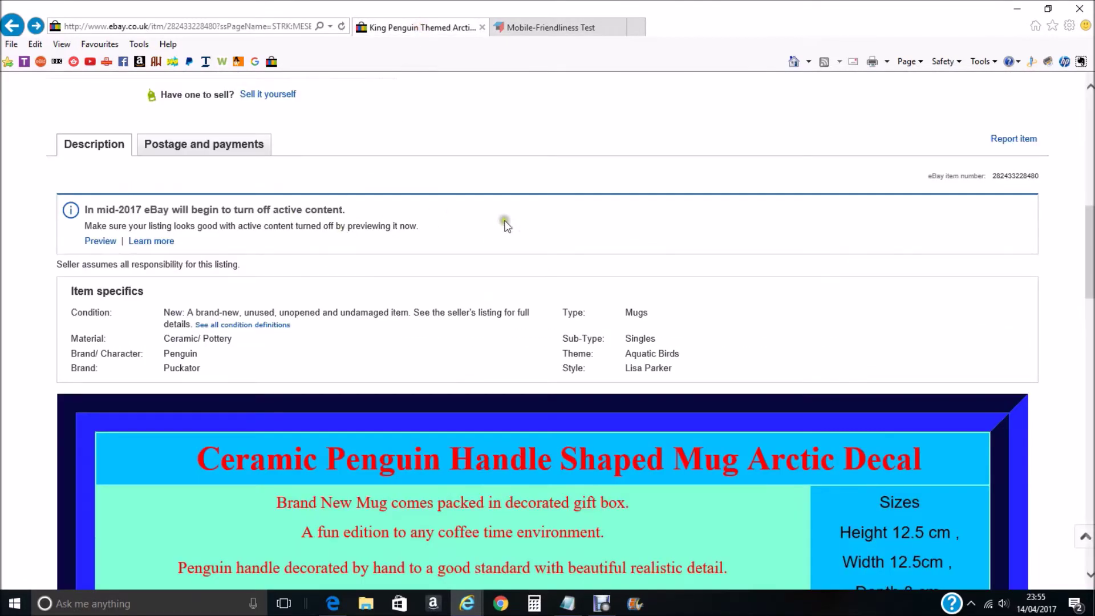
pyautogui.scroll(10, 665, 255)
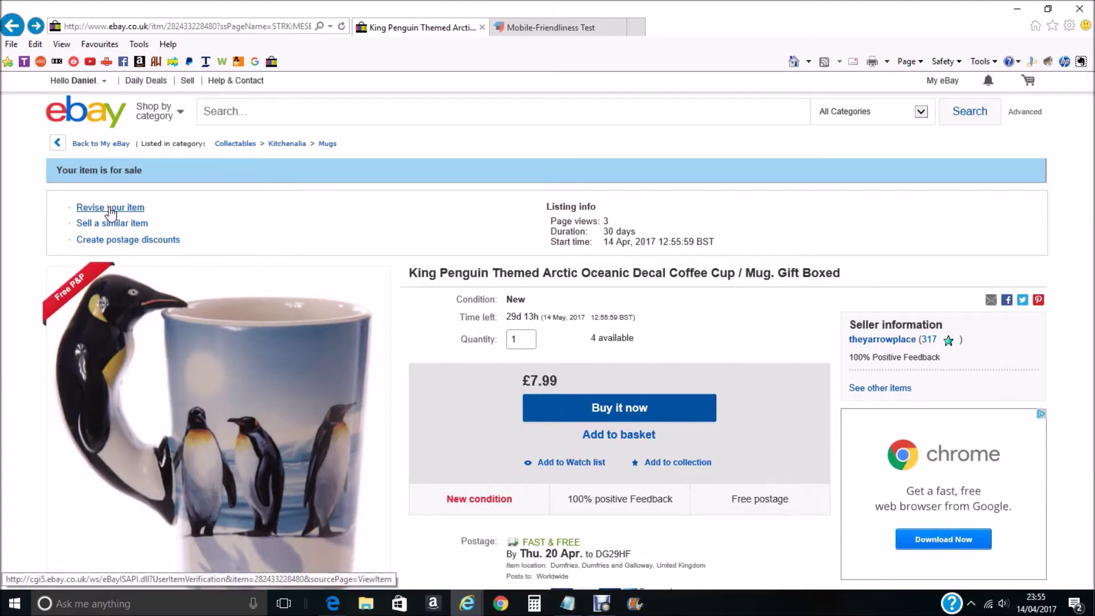
pyautogui.click(110, 208)
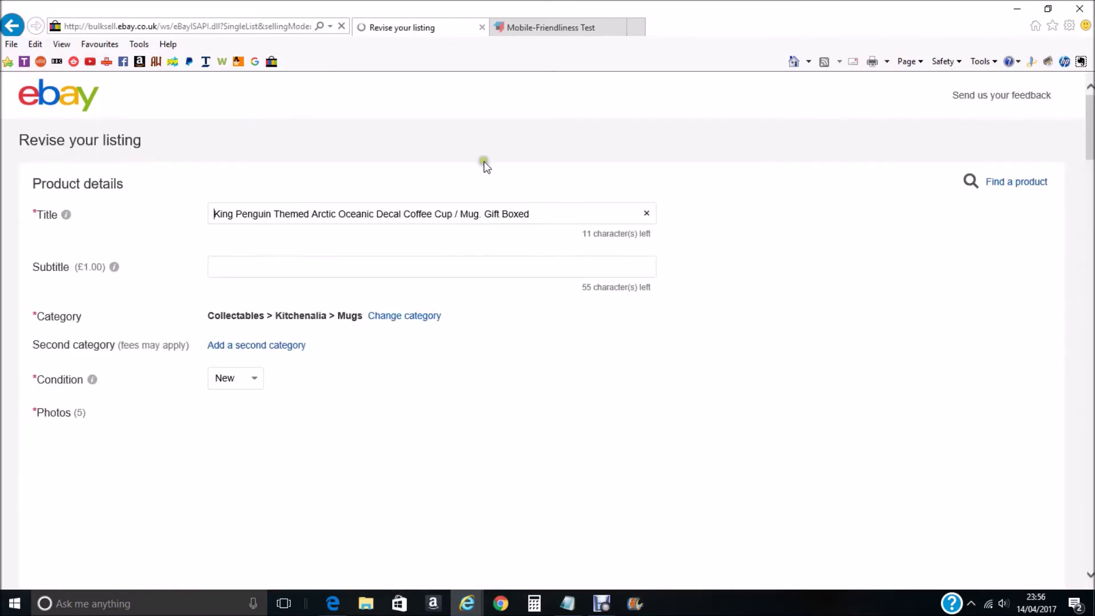
# Delete all code from the item description's HTML view and bring up the 'HTML for test penguin' Notepad file
pyautogui.scroll(-15, 641, 142)
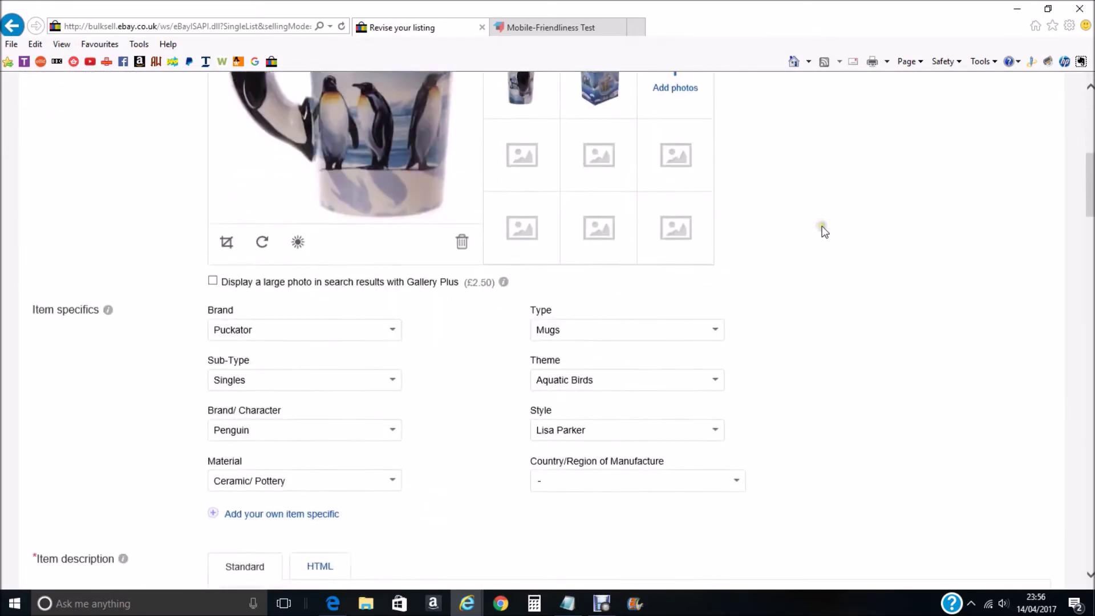
pyautogui.scroll(-3, 713, 183)
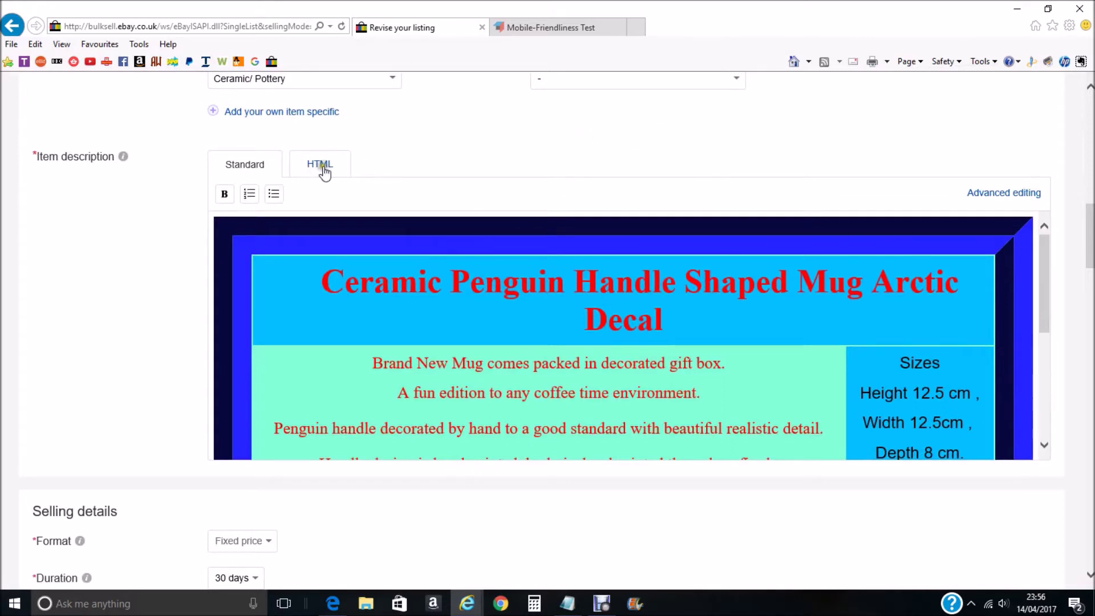
pyautogui.scroll(-1, 571, 273)
pyautogui.scroll(1, 571, 274)
pyautogui.click(321, 171)
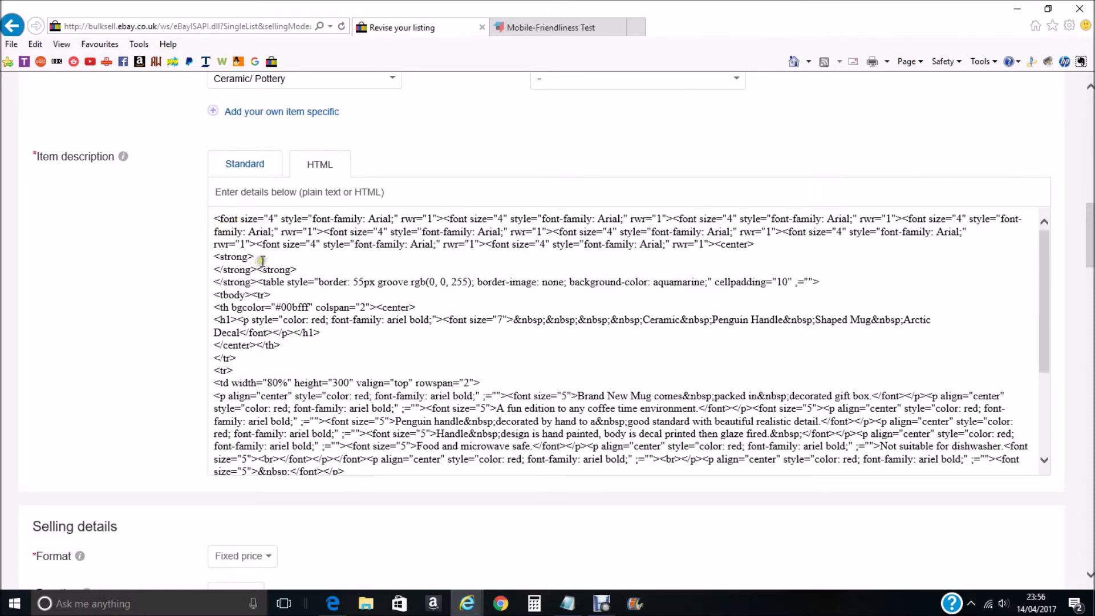
pyautogui.moveTo(215, 216); pyautogui.dragTo(644, 496)
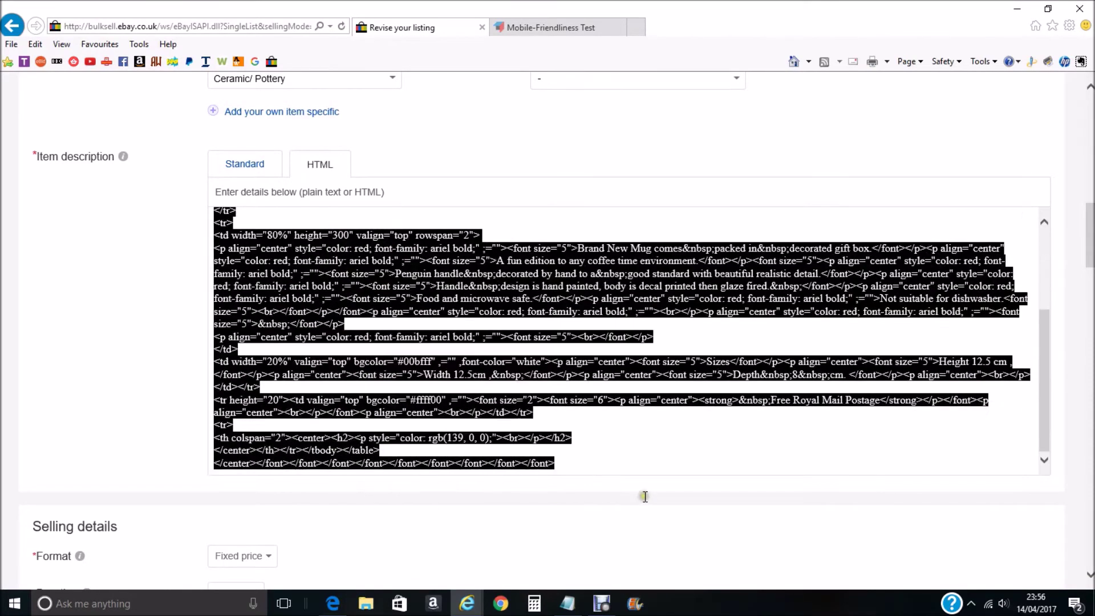
pyautogui.press('Delete')
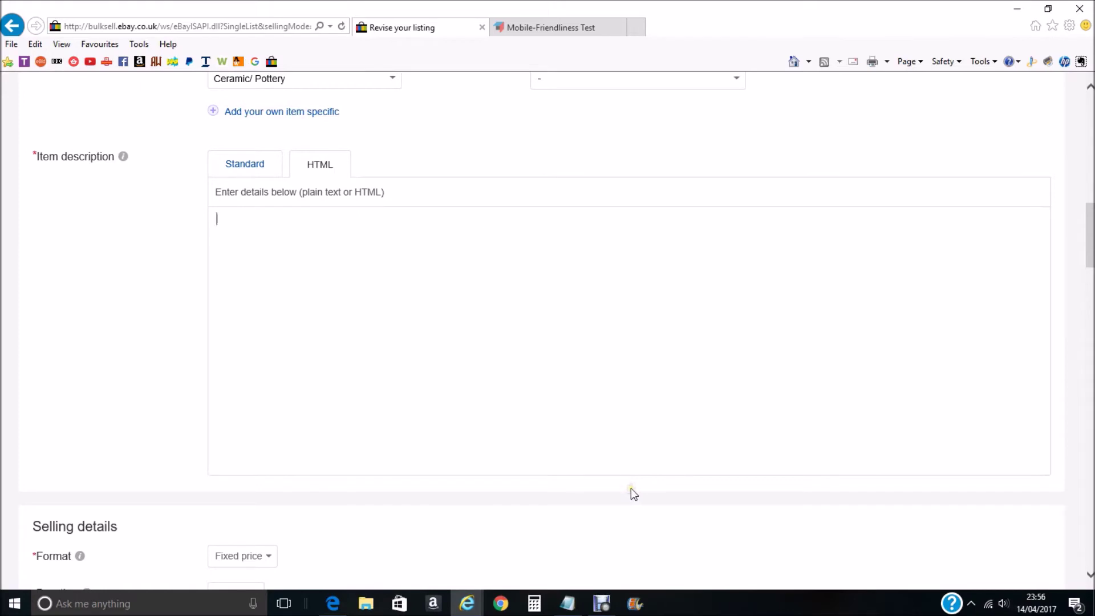
pyautogui.click(567, 605)
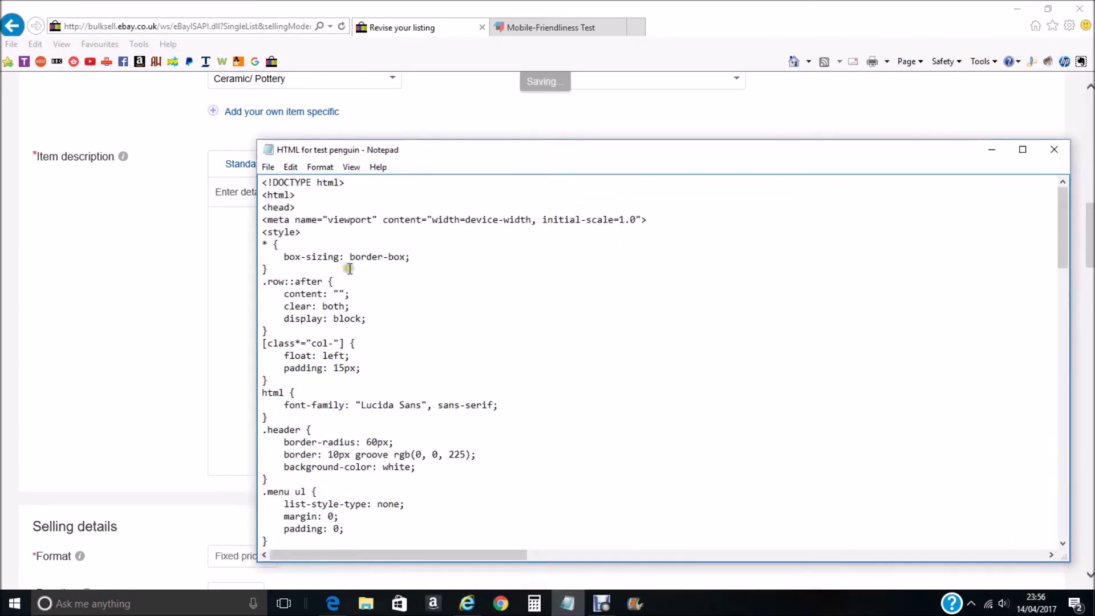
# Copy all HTML from <!DOCTYPE html> down in 'HTML for test penguin', then minimize Notepad
pyautogui.moveTo(567, 151); pyautogui.dragTo(544, 94)
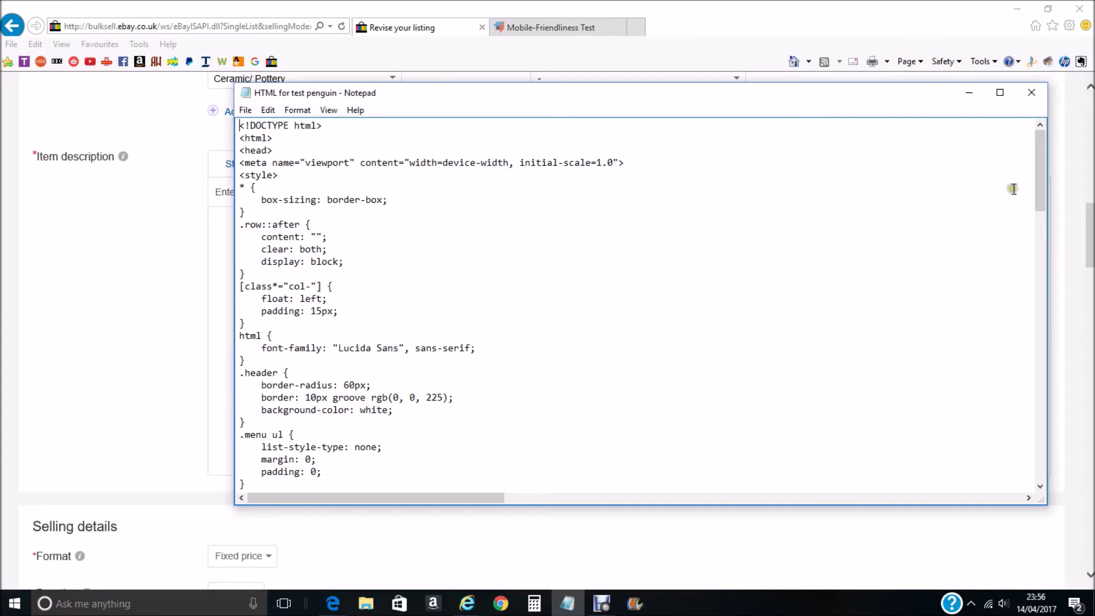
pyautogui.moveTo(1041, 162)
pyautogui.mouseDown()
pyautogui.moveTo(1040, 202)
pyautogui.moveTo(1046, 150)
pyautogui.mouseUp()
pyautogui.moveTo(239, 125); pyautogui.dragTo(501, 498)
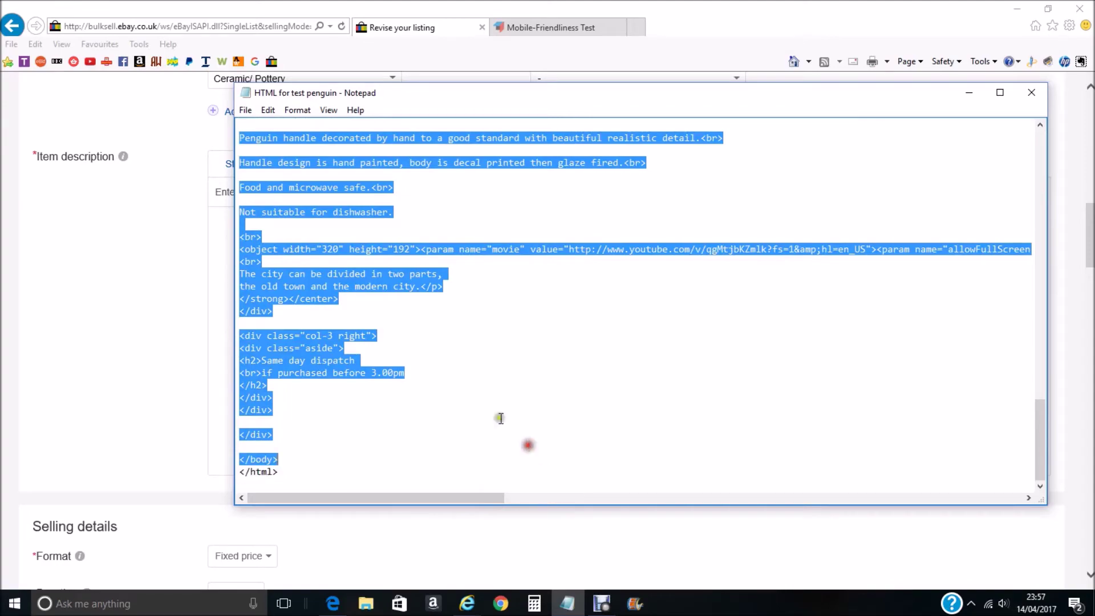
pyautogui.click(330, 460)
pyautogui.scroll(15, 342, 342)
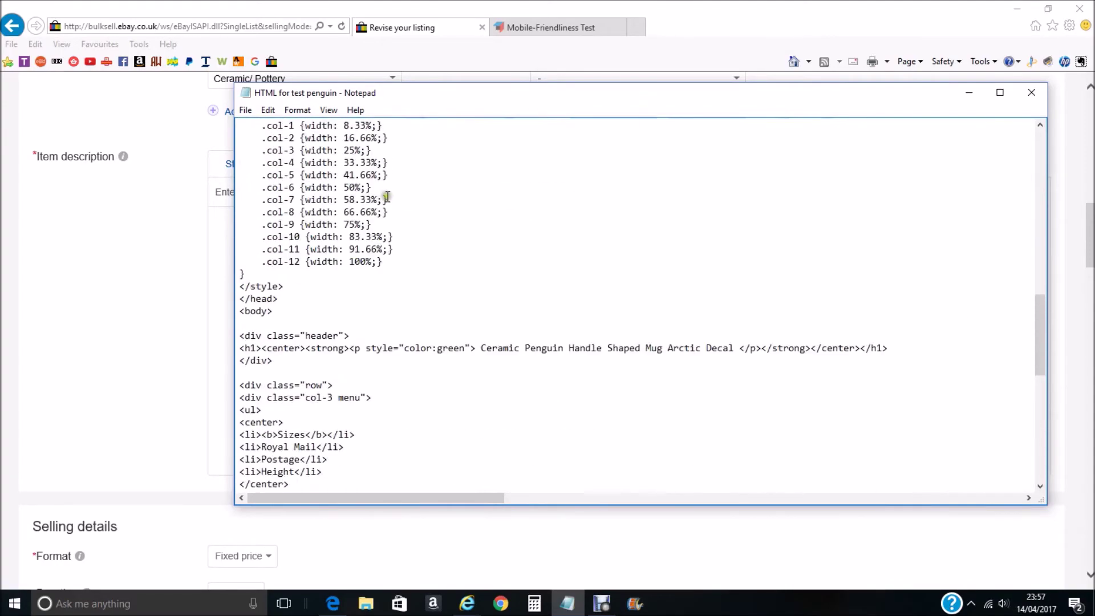
pyautogui.scroll(1, 365, 207)
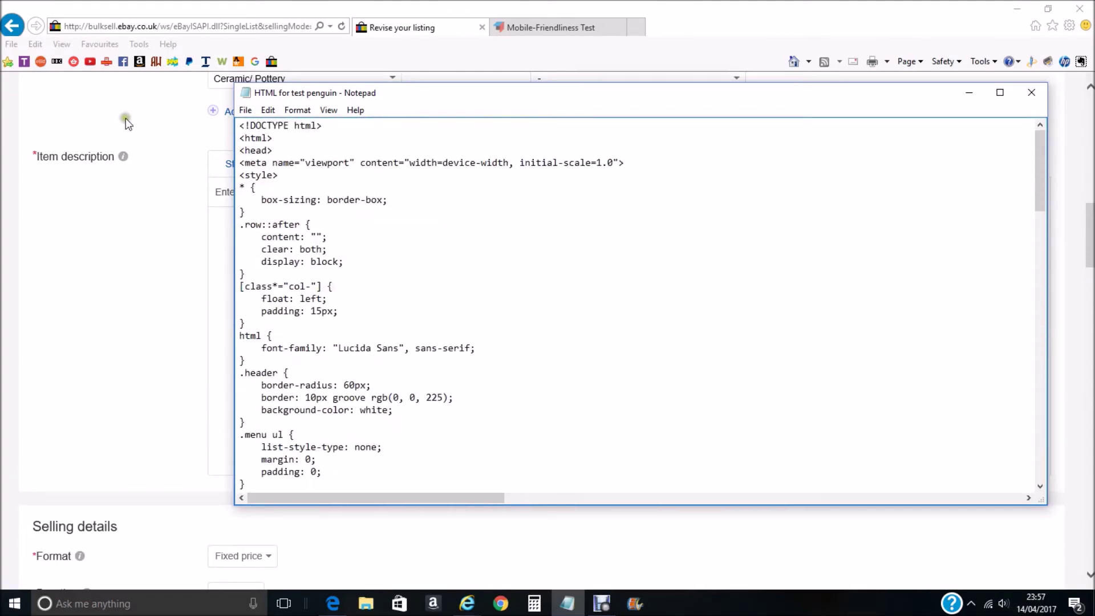
pyautogui.moveTo(237, 126); pyautogui.dragTo(425, 530)
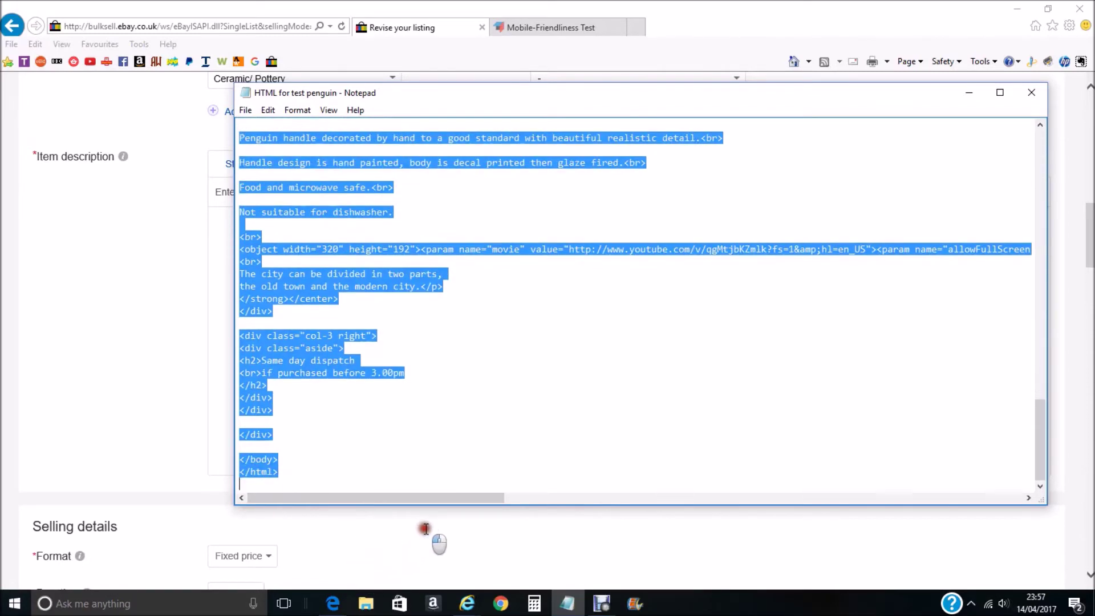
pyautogui.rightClick(359, 273)
pyautogui.click(399, 315)
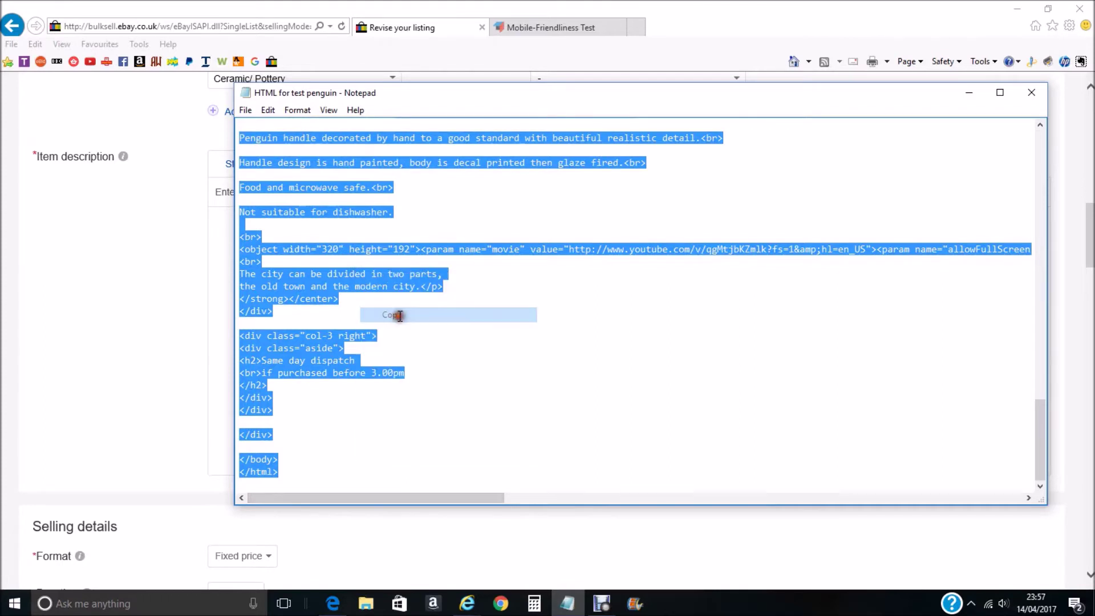
pyautogui.click(971, 94)
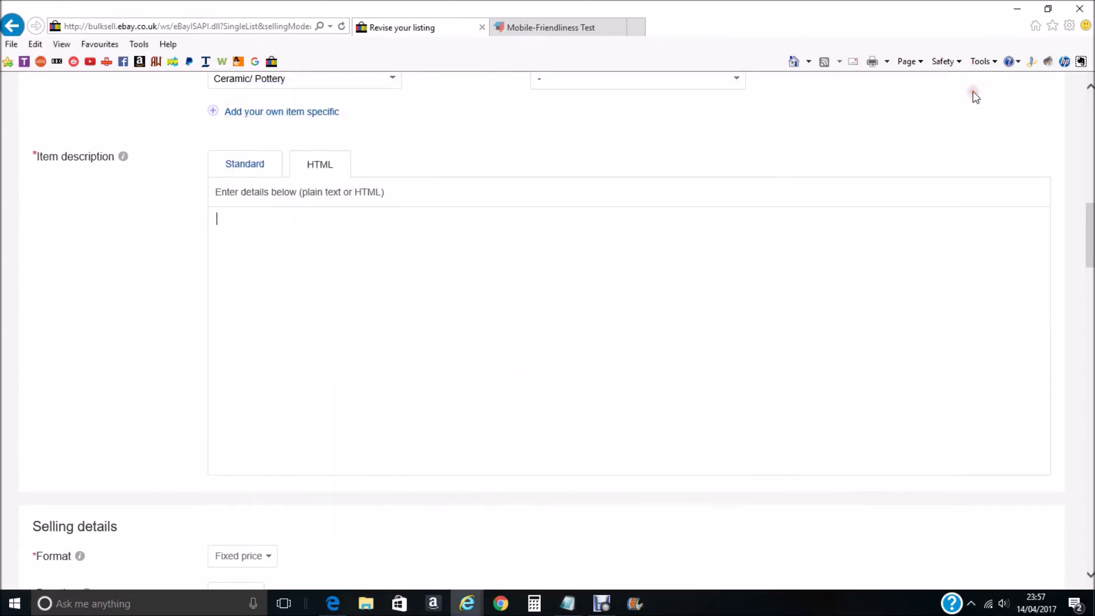
# Paste the HTML into the description and preview the 'Ceramic Penguin Handle Shaped Mug Arctic Decal' layout
pyautogui.rightClick(217, 217)
pyautogui.click(251, 278)
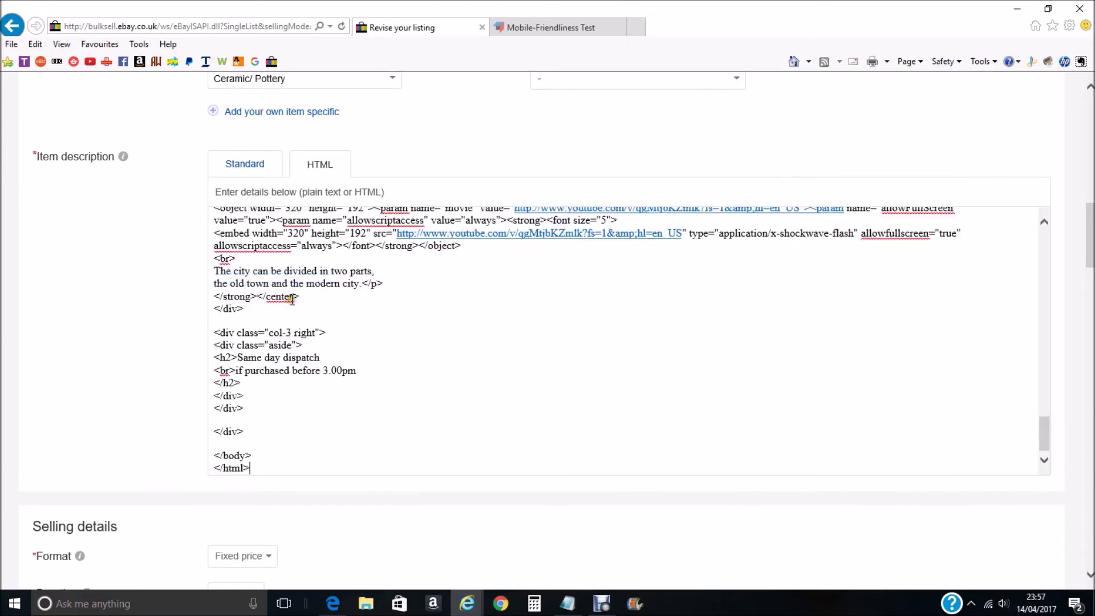
pyautogui.click(243, 167)
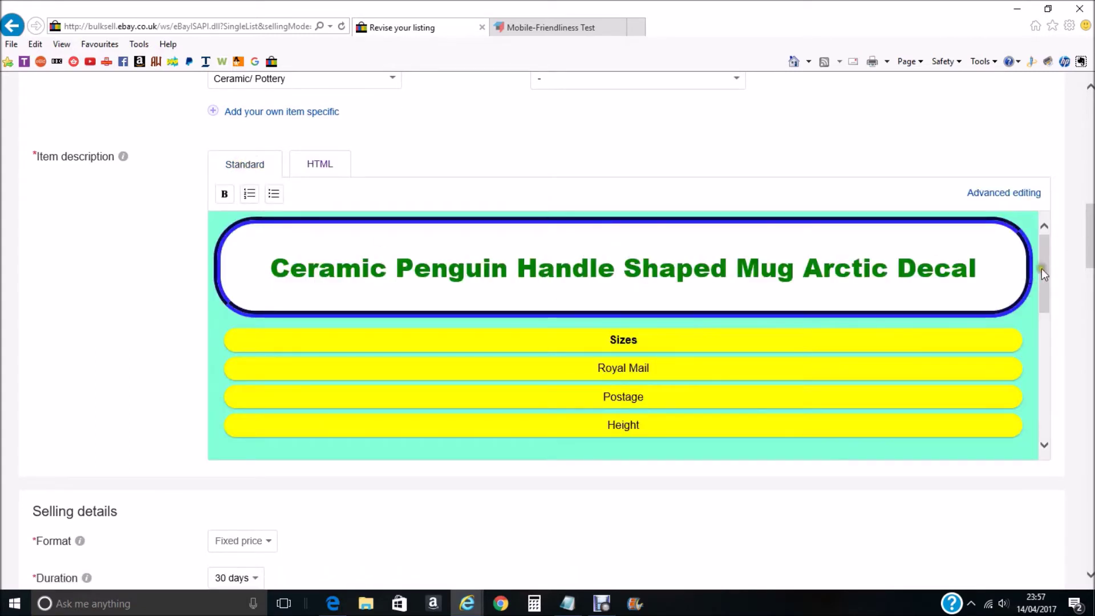
pyautogui.moveTo(1048, 257); pyautogui.dragTo(1058, 340)
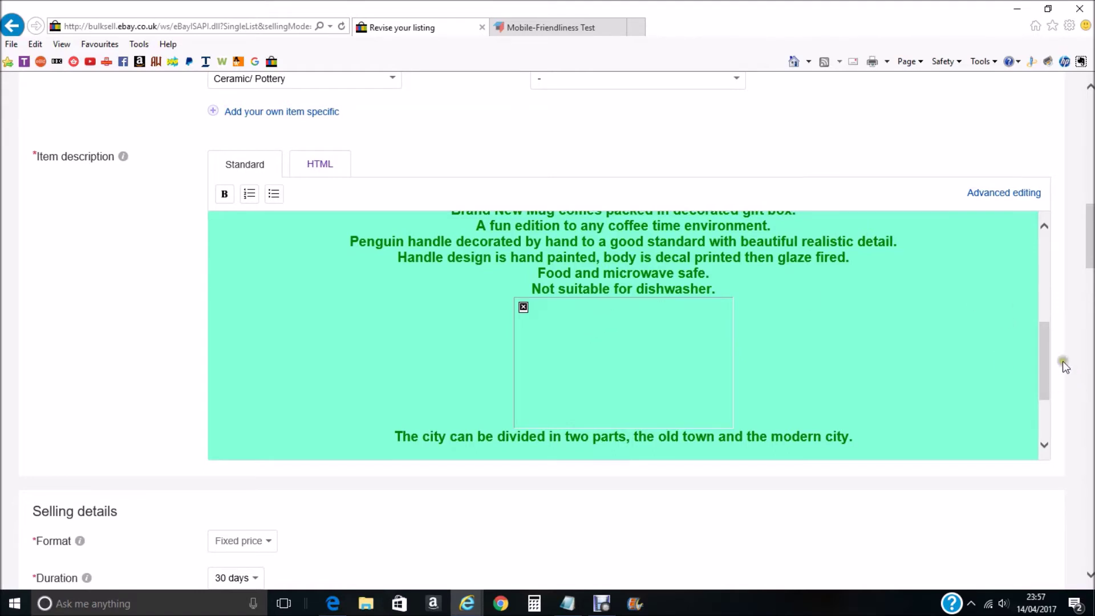
pyautogui.moveTo(1044, 371); pyautogui.dragTo(1090, 536)
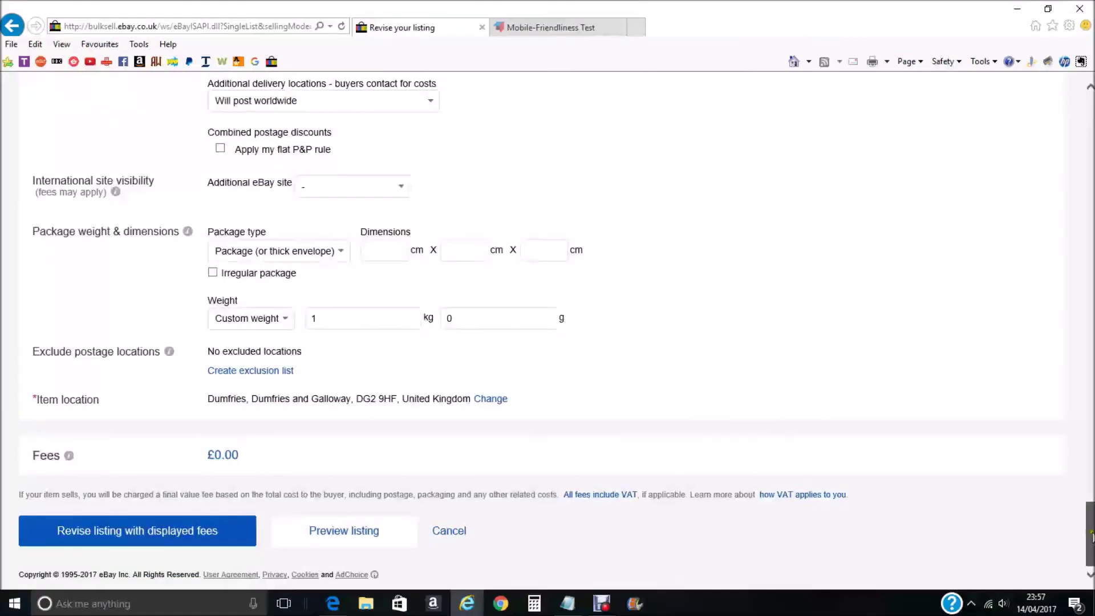
# Submit the revision with displayed fees and copy the Item ID from the success dialog
pyautogui.click(114, 533)
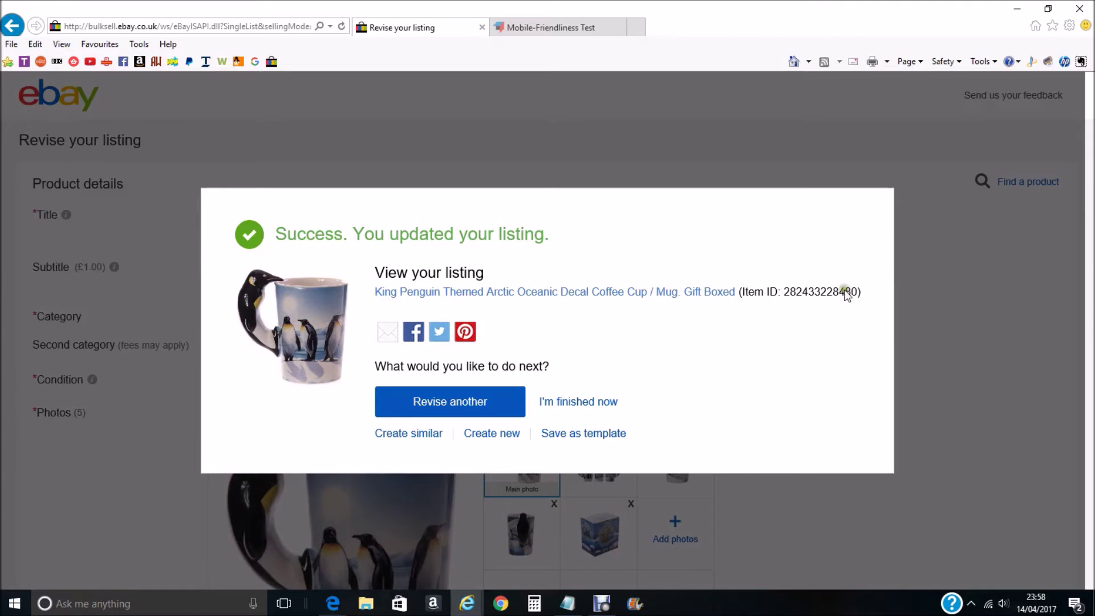
pyautogui.rightClick(805, 293)
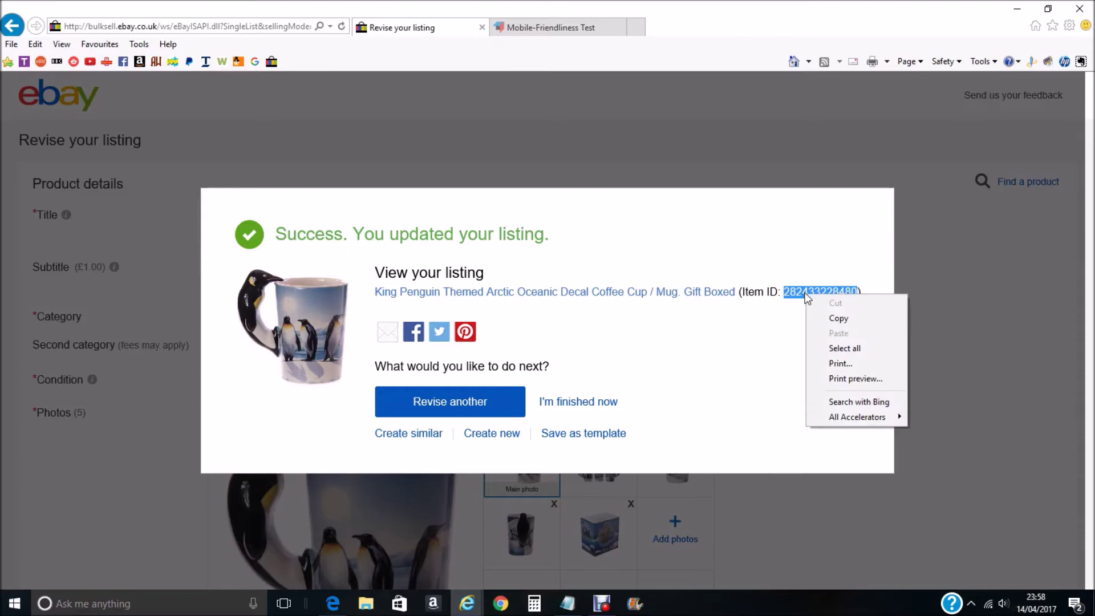
pyautogui.click(838, 319)
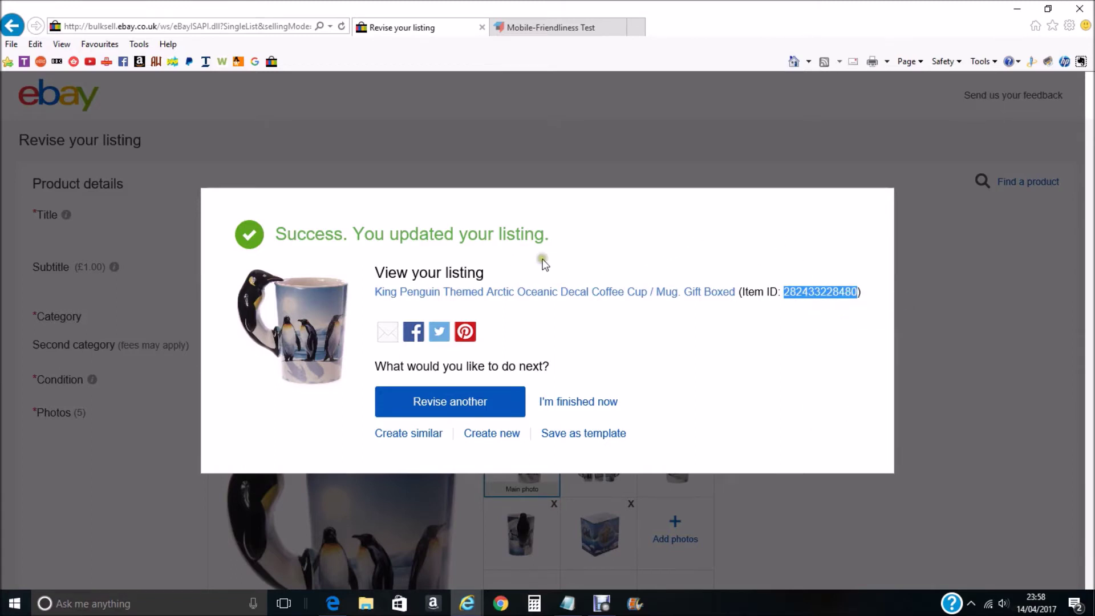
pyautogui.click(564, 28)
# Paste the revised listing's item ID into the 'Analyze another article' field
pyautogui.scroll(-1, 621, 231)
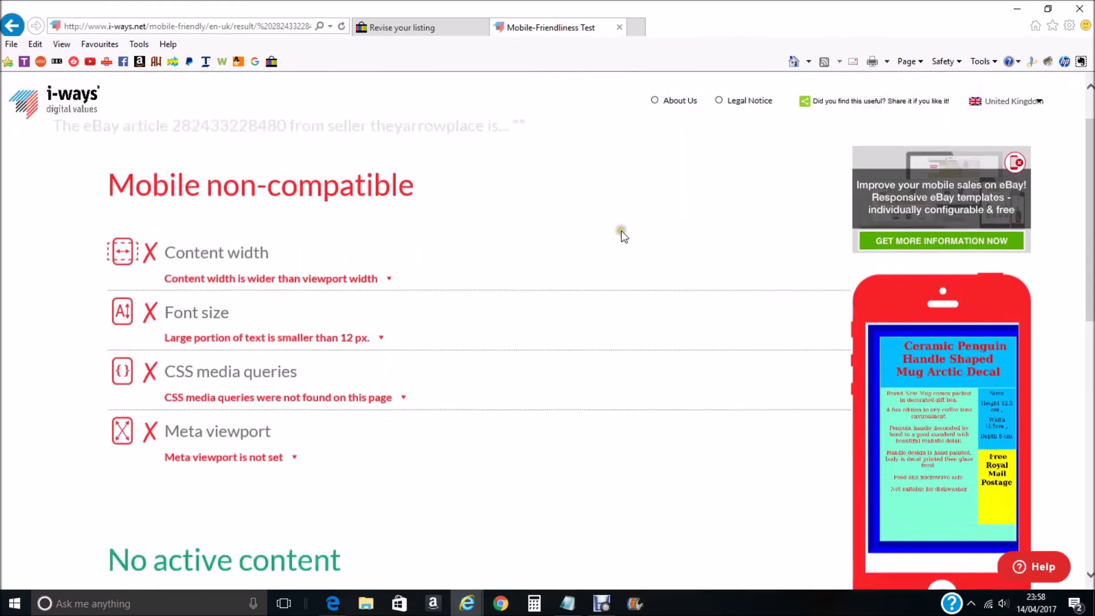
pyautogui.scroll(-10, 621, 230)
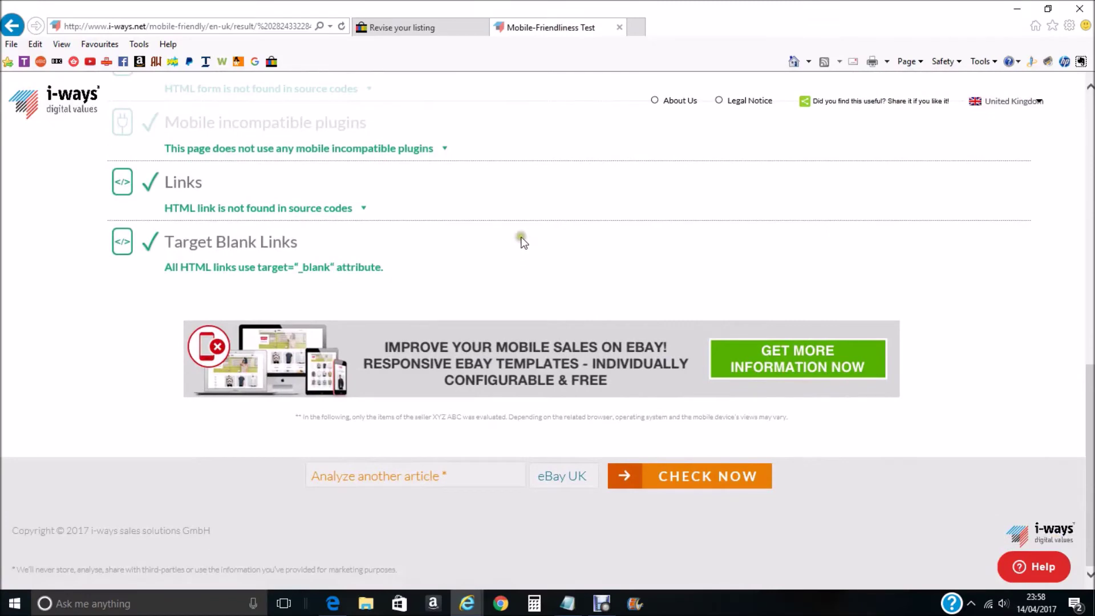
pyautogui.click(378, 482)
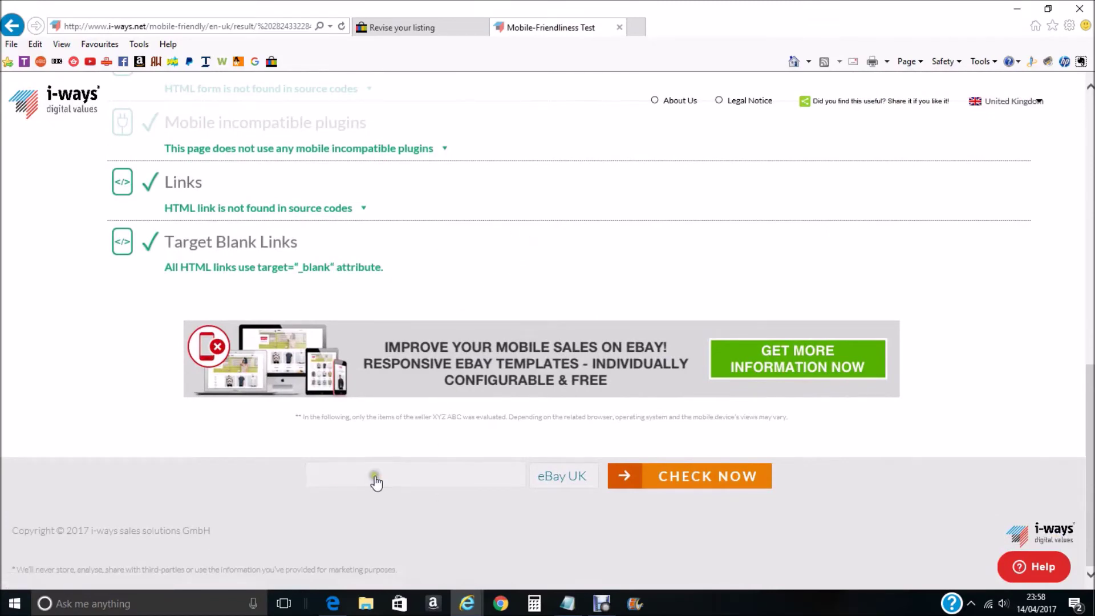
pyautogui.rightClick(327, 477)
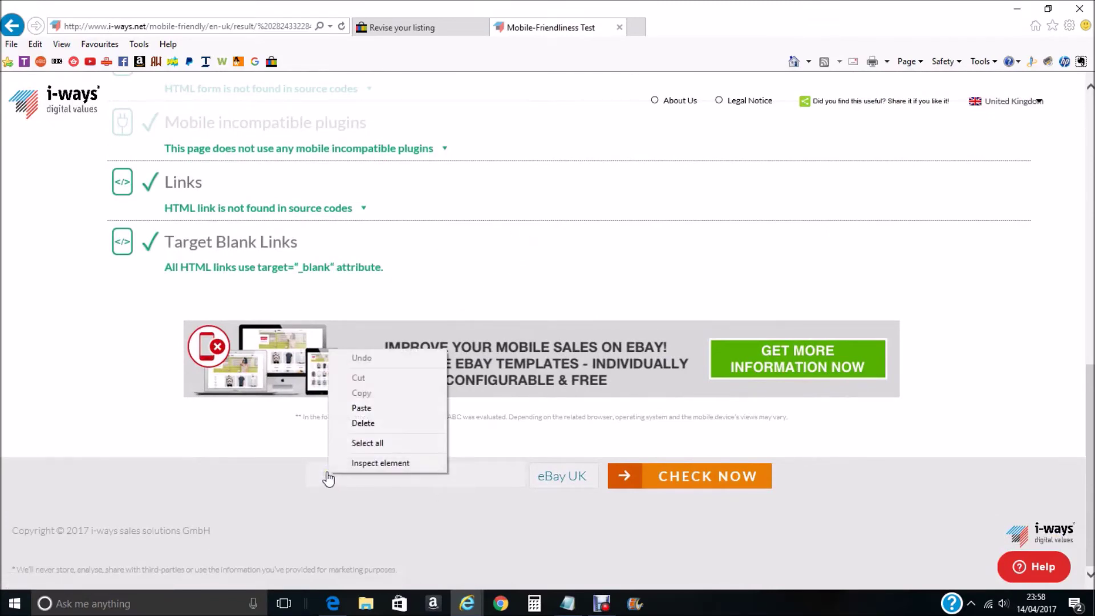
pyautogui.click(362, 408)
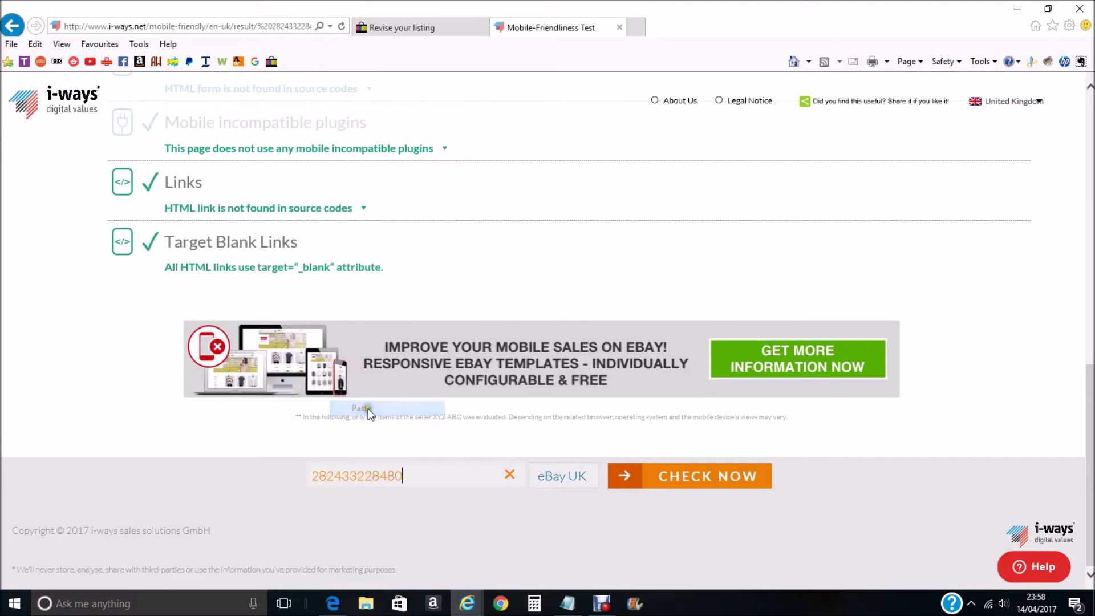
# Start the mobile-friendliness check on the revised listing's item ID
pyautogui.click(705, 482)
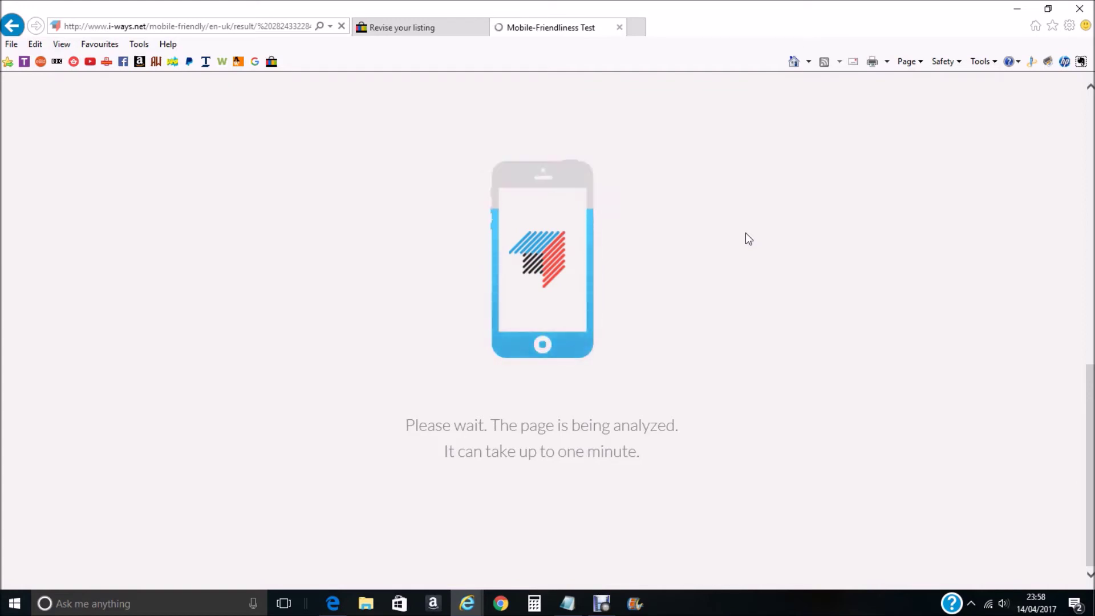
pyautogui.click(753, 217)
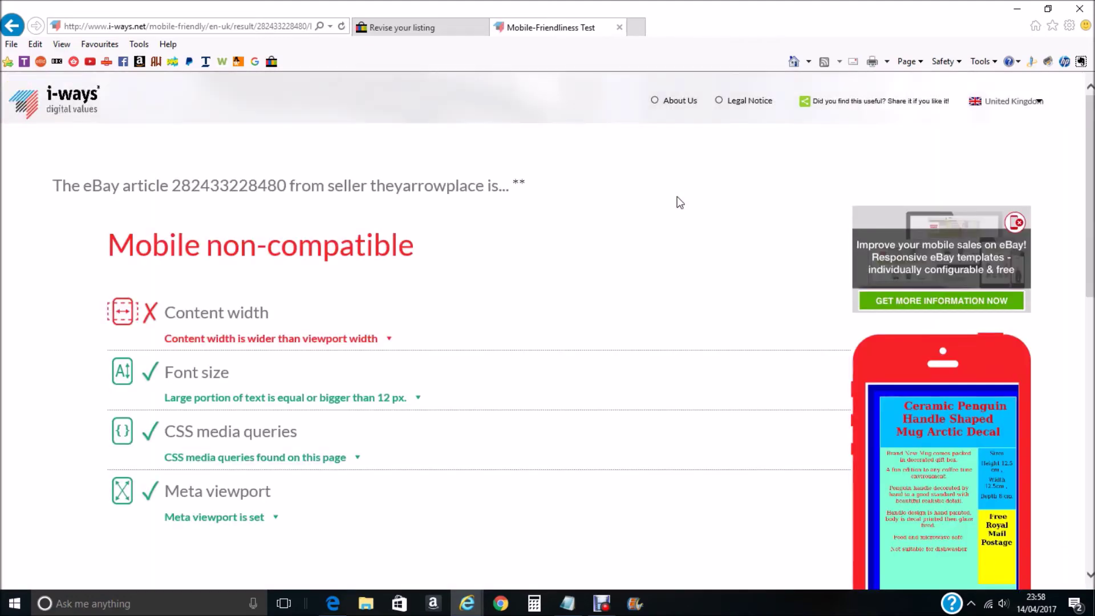
pyautogui.click(505, 239)
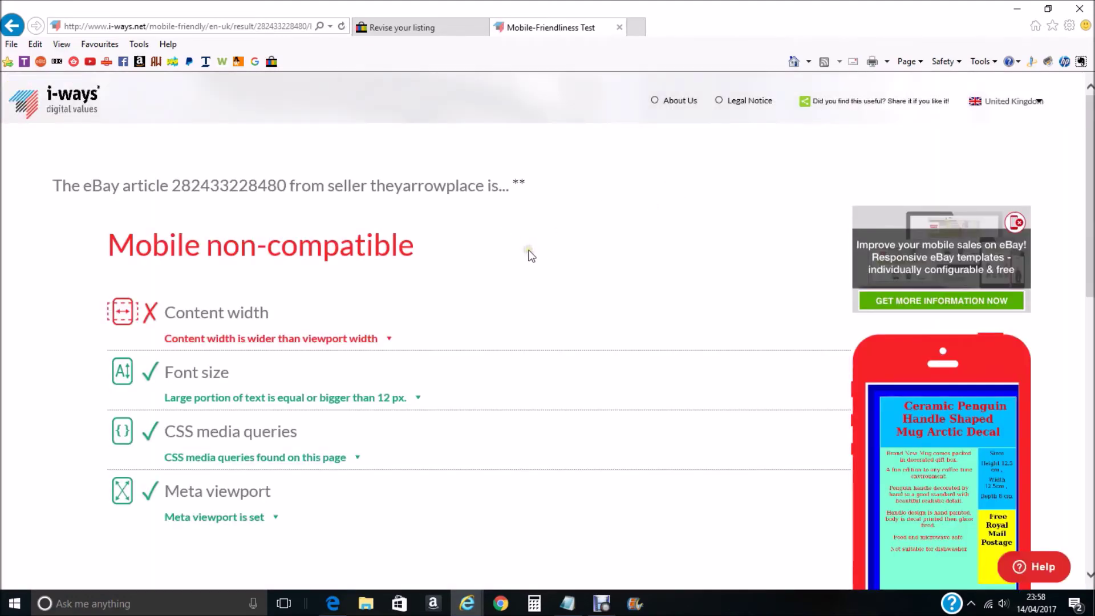
# Scroll through the re-check results, where only content width fails, then return to the eBay confirmation
pyautogui.scroll(-5, 530, 254)
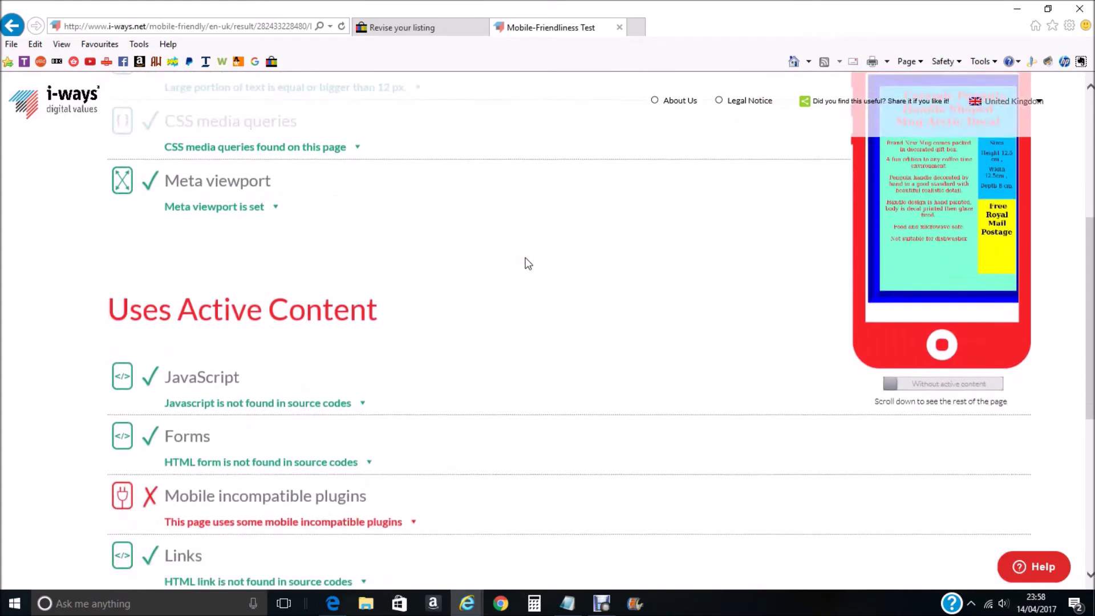
pyautogui.scroll(4, 528, 263)
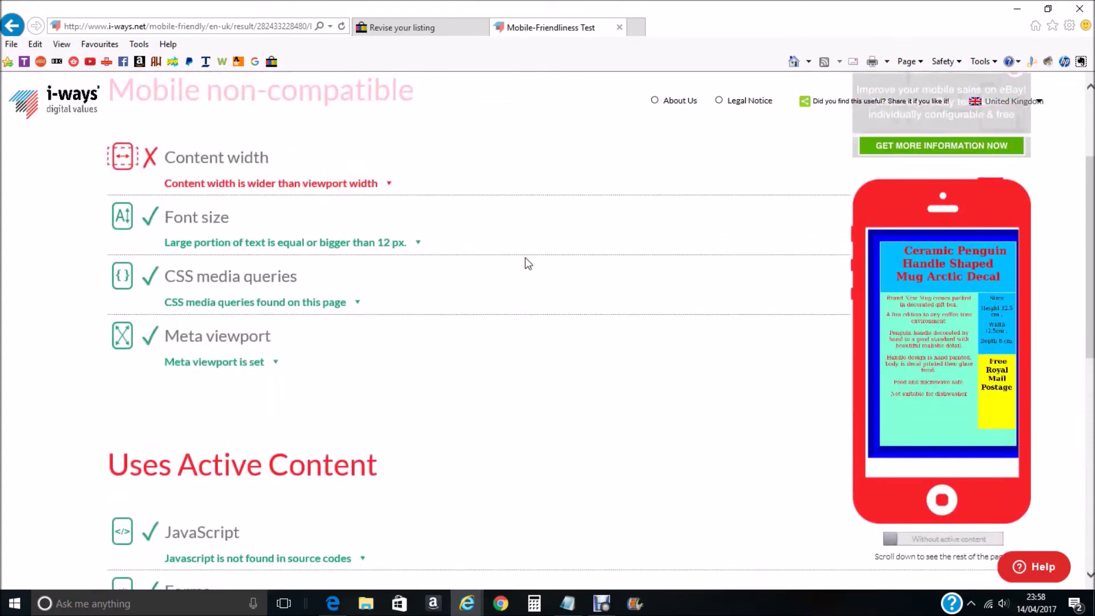
pyautogui.scroll(-8, 528, 262)
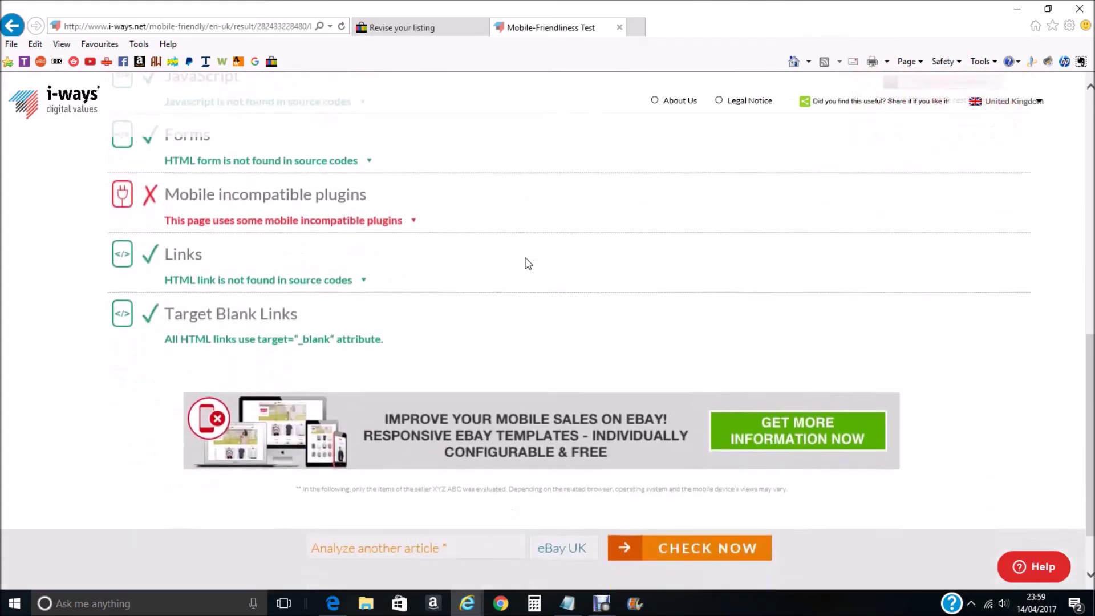
pyautogui.scroll(8, 528, 263)
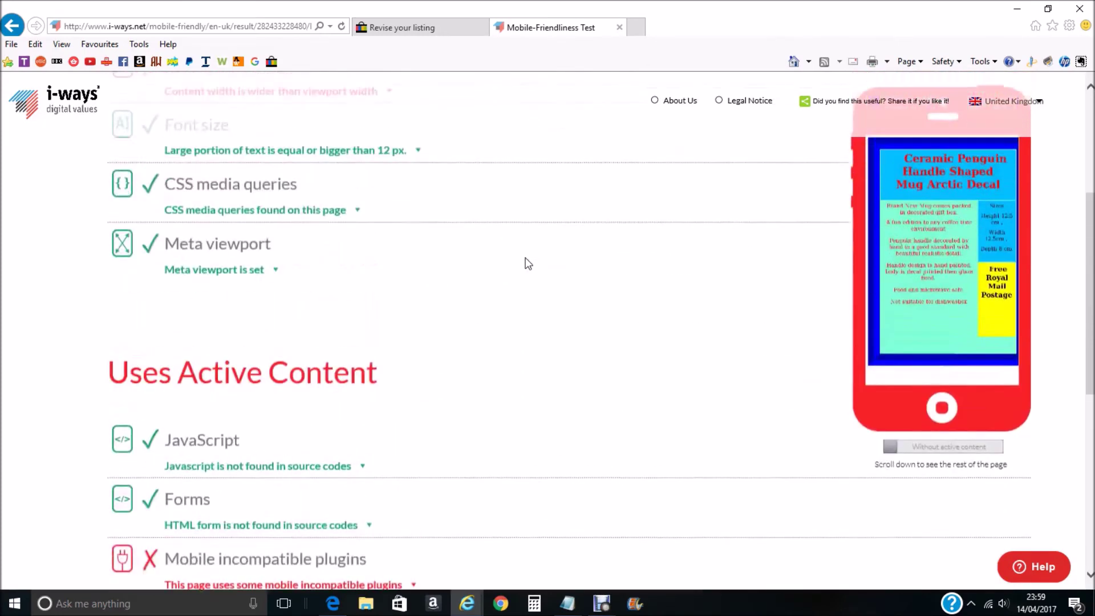
pyautogui.scroll(-7, 528, 263)
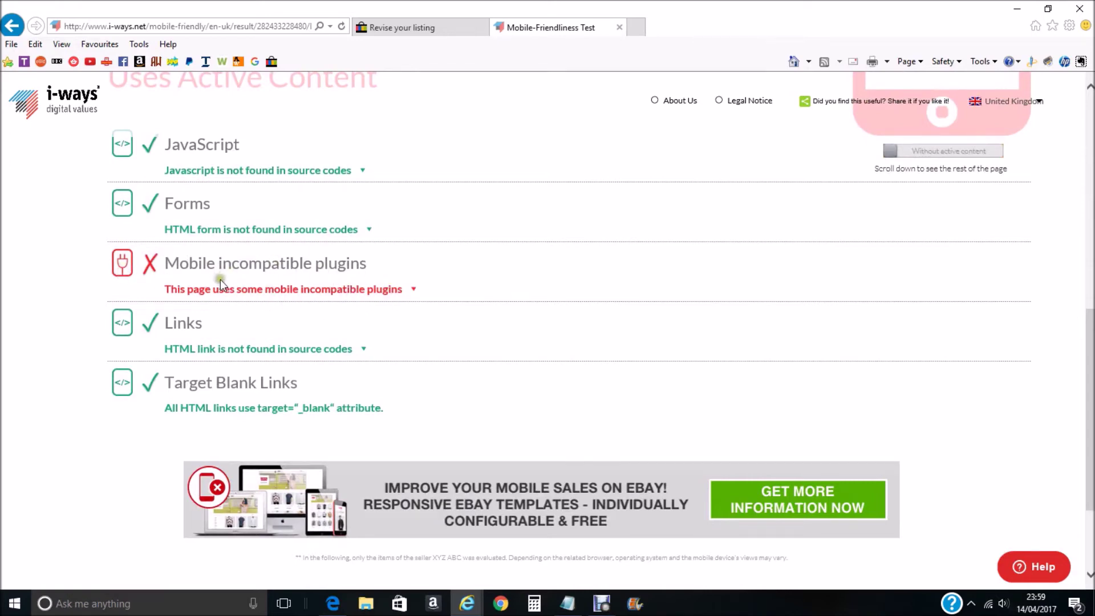
pyautogui.scroll(1, 436, 307)
pyautogui.scroll(5, 435, 306)
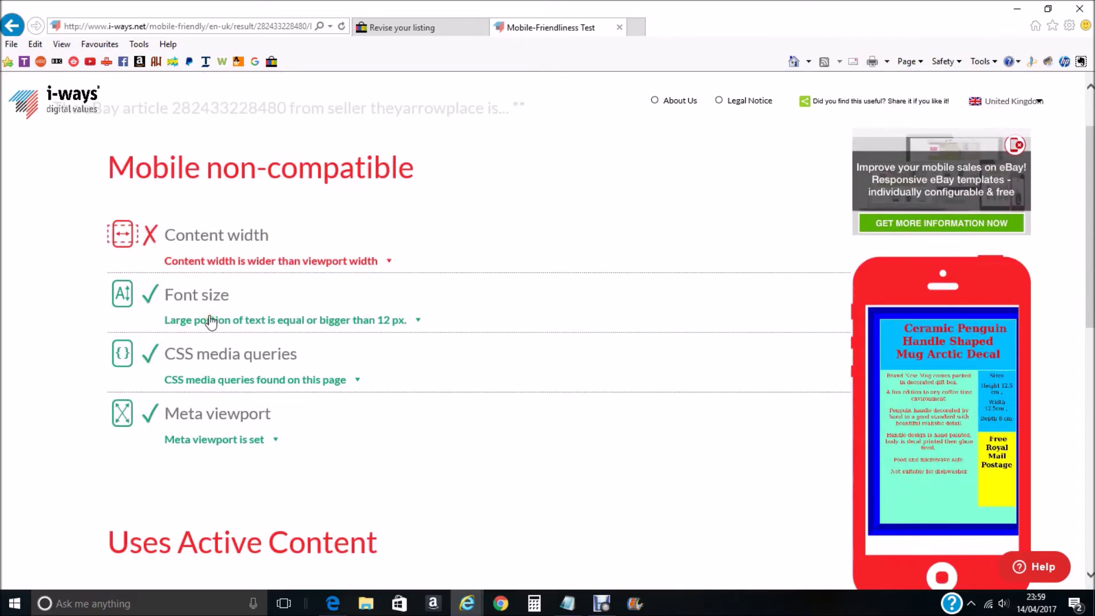
pyautogui.scroll(-1, 211, 321)
pyautogui.scroll(2, 211, 321)
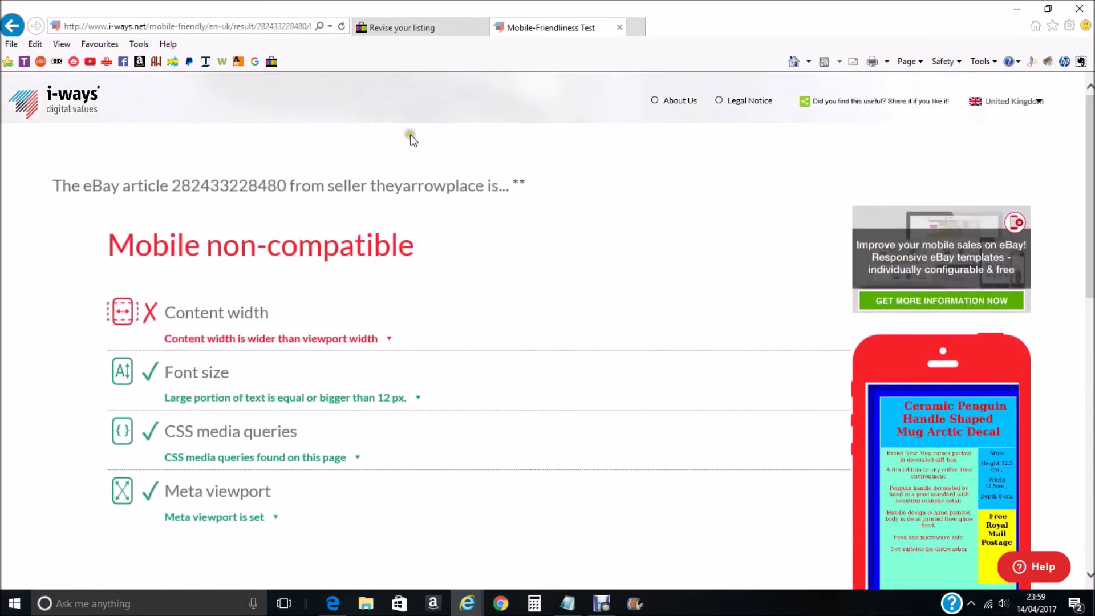
pyautogui.click(421, 29)
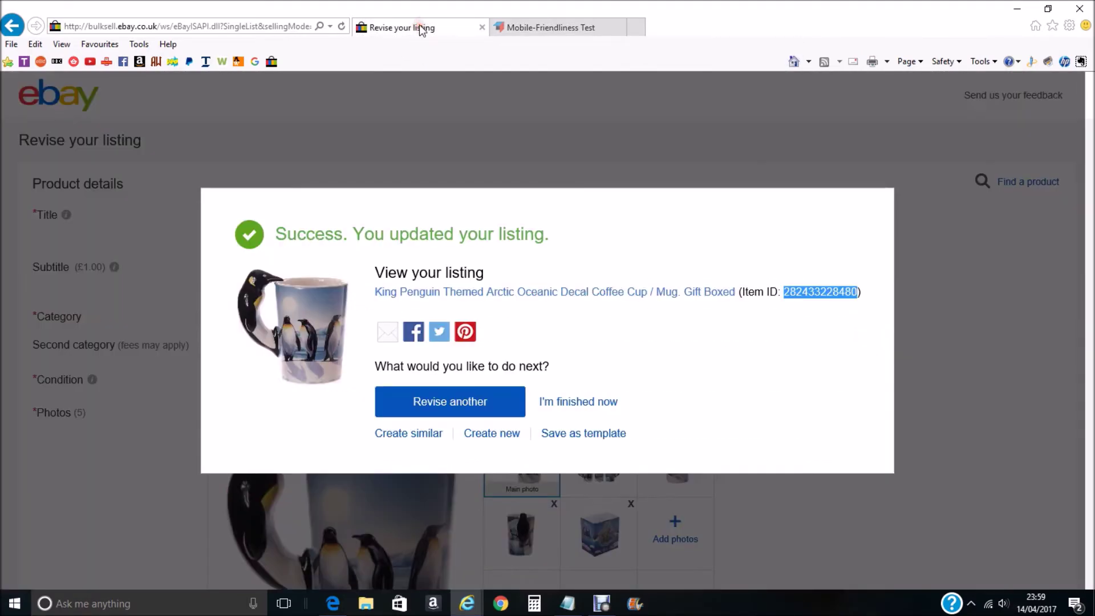
# Finish the update confirmation and reopen the King Penguin mug listing's Revise your item form
pyautogui.click(573, 403)
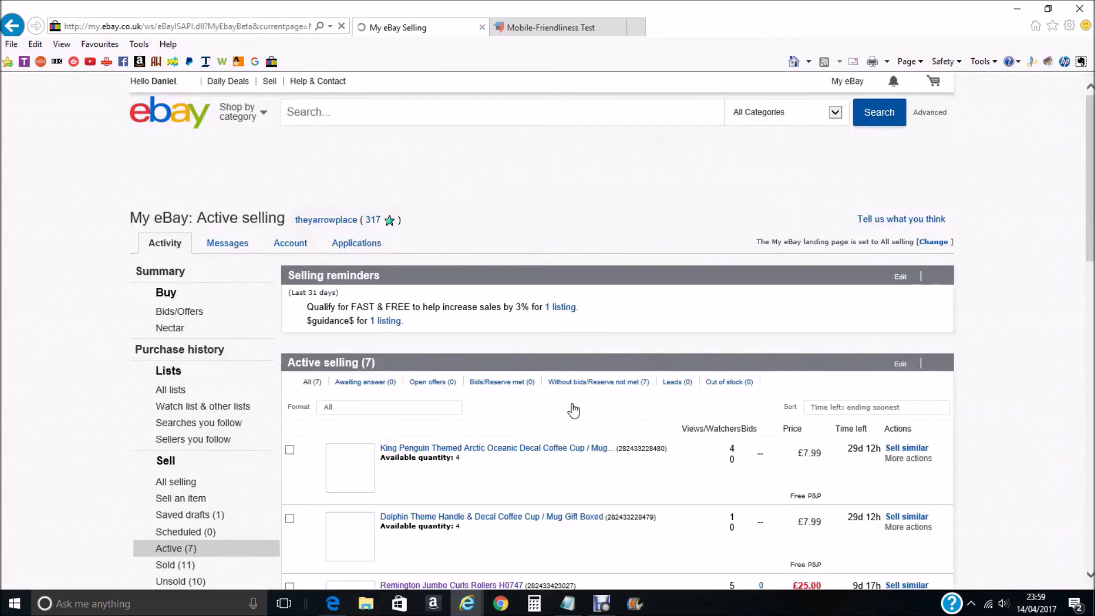
pyautogui.click(535, 454)
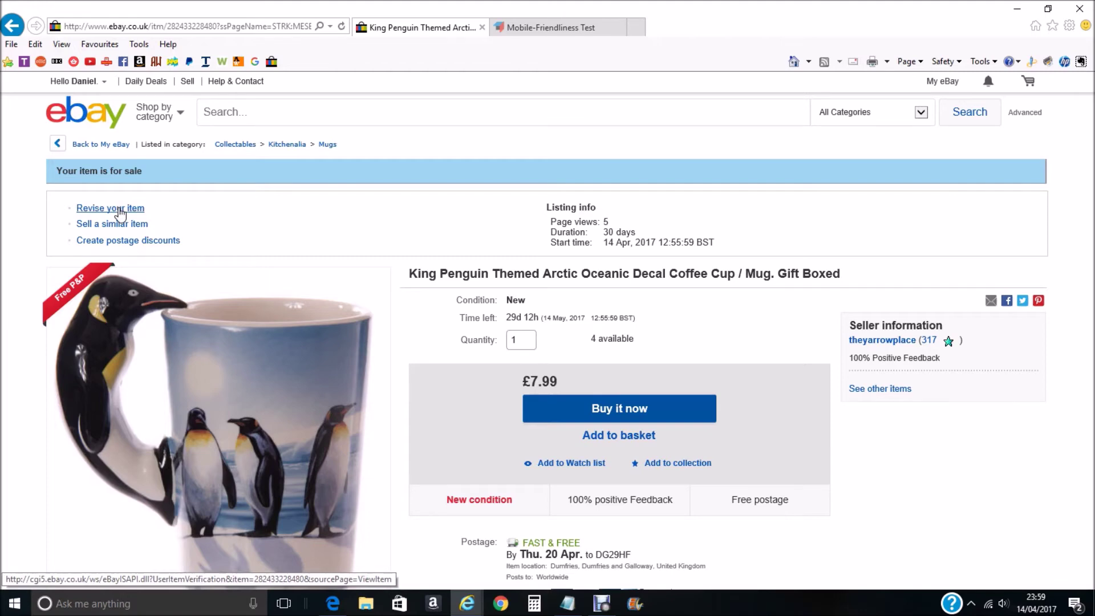
pyautogui.click(119, 210)
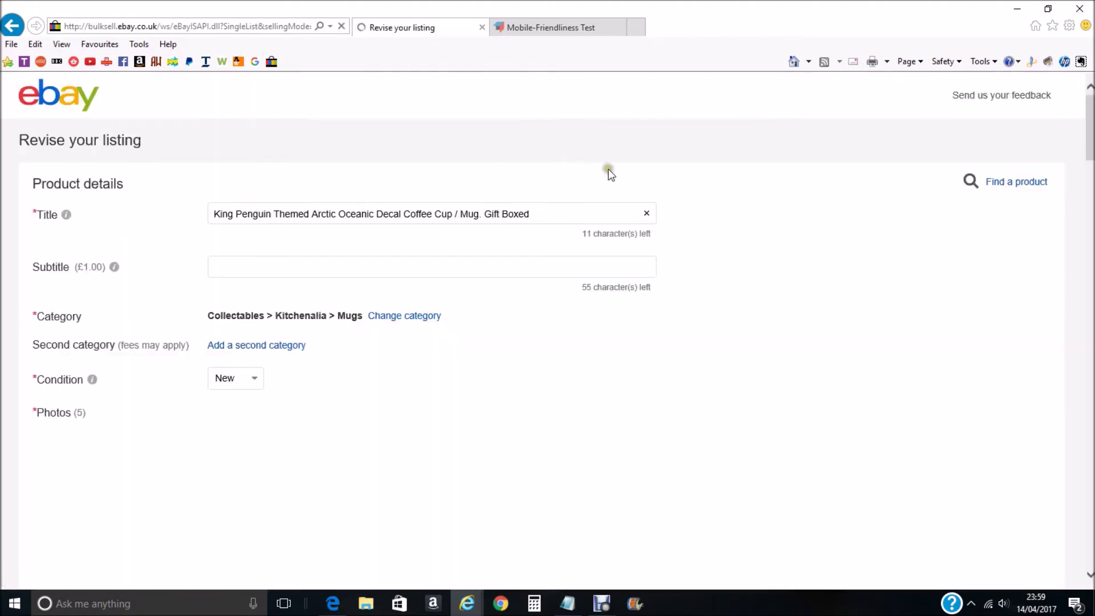
pyautogui.scroll(-12, 676, 188)
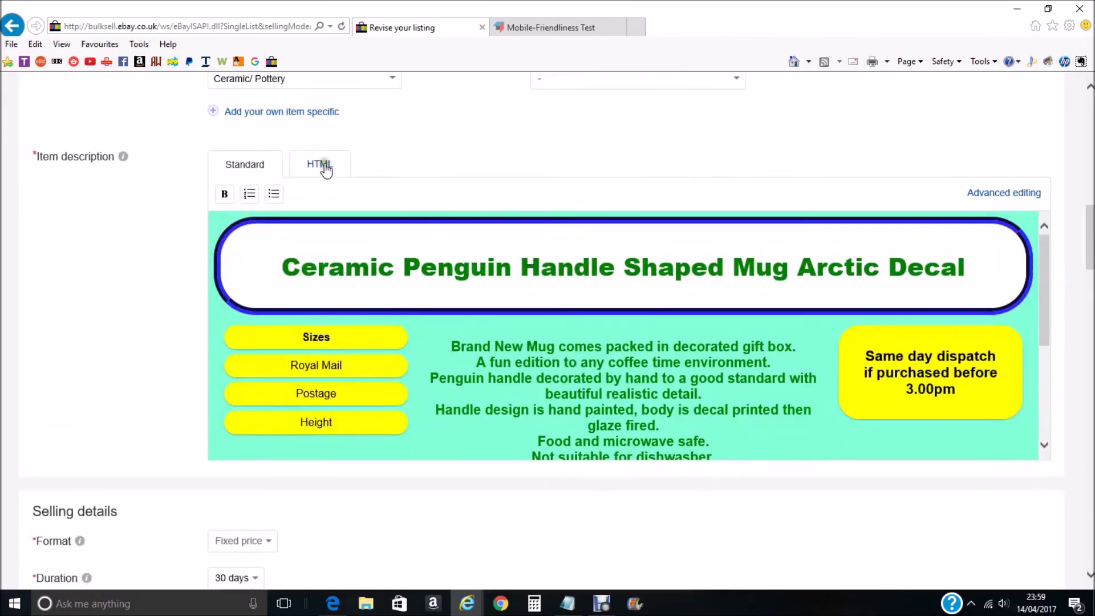
# In the description's HTML source, delete the embedded YouTube <object>/<embed> video code
pyautogui.click(320, 166)
pyautogui.scroll(-20, 662, 348)
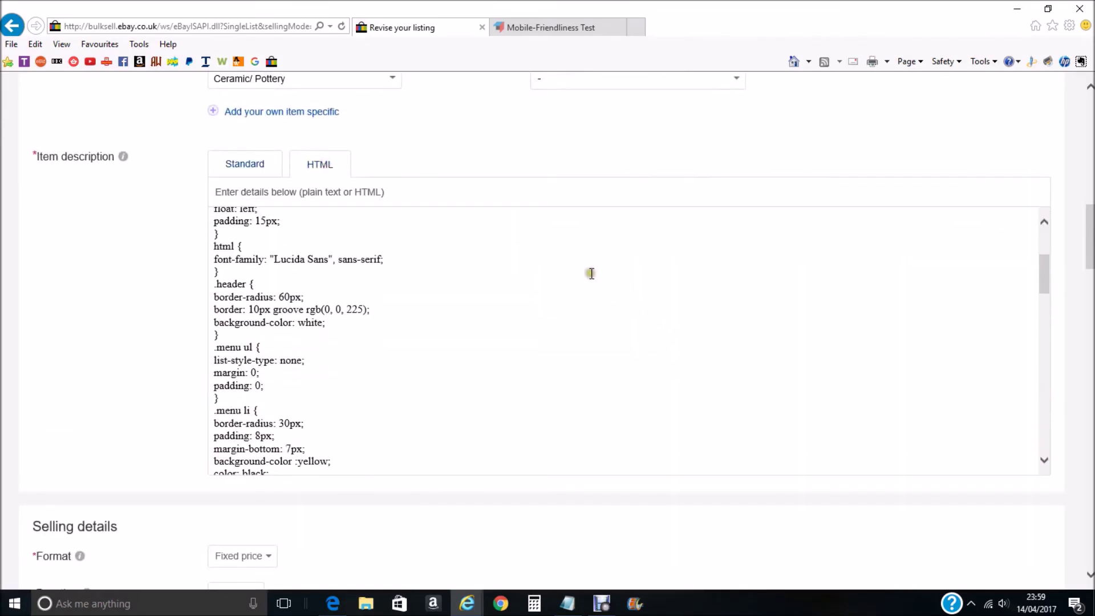
pyautogui.scroll(-8, 549, 276)
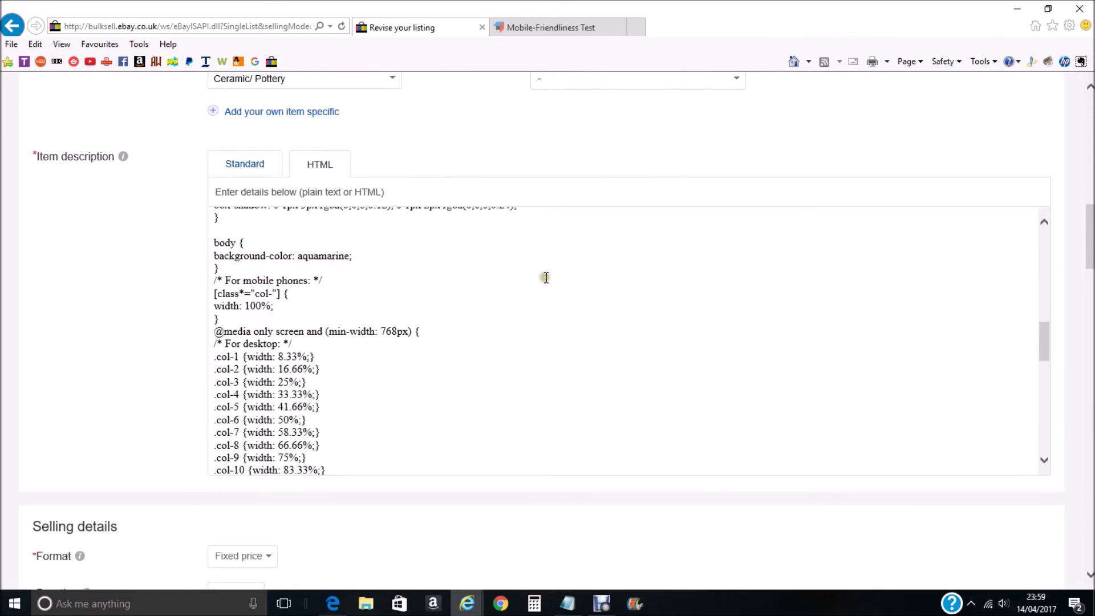
pyautogui.scroll(-7, 477, 366)
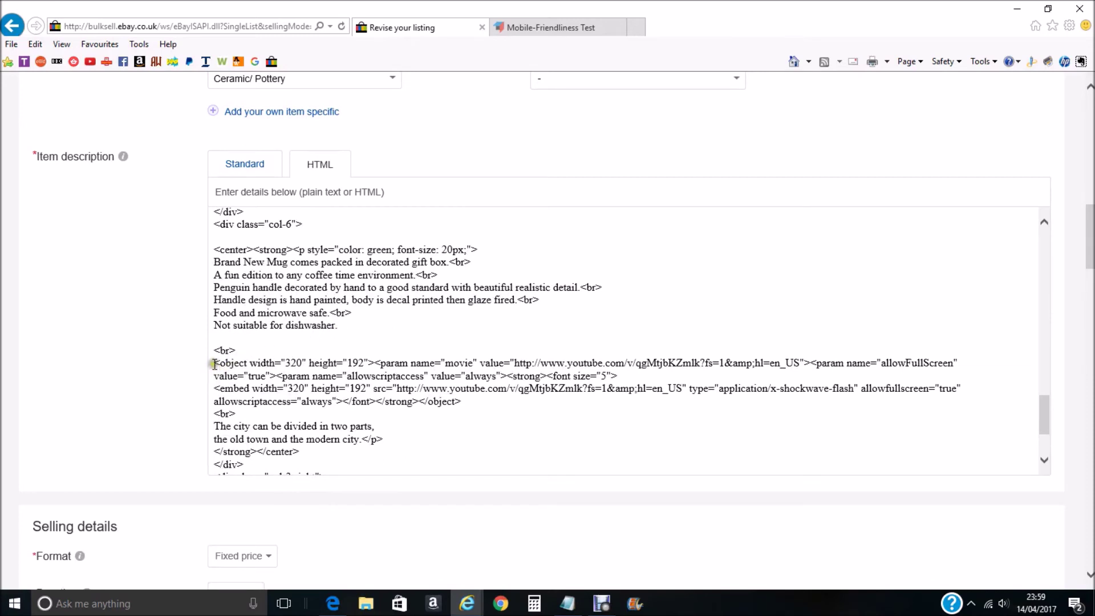
pyautogui.moveTo(214, 363); pyautogui.dragTo(459, 401)
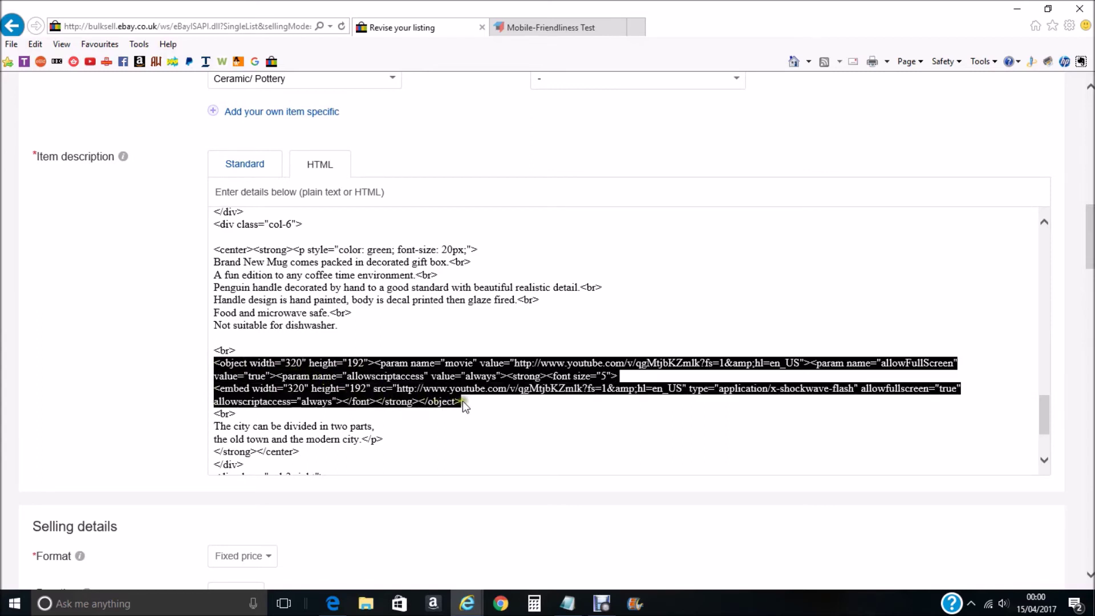
pyautogui.press('Delete')
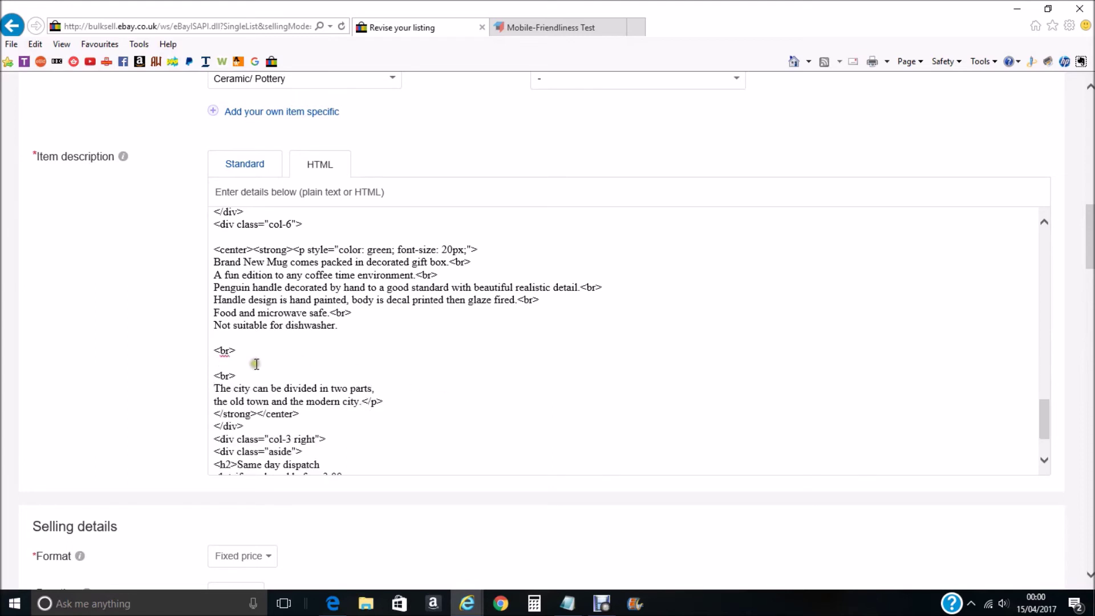
# Delete the leftover <br> line break and submit the listing with Revise listing
pyautogui.moveTo(239, 350); pyautogui.dragTo(221, 351)
pyautogui.press('Delete')
pyautogui.moveTo(1090, 242); pyautogui.dragTo(1090, 536)
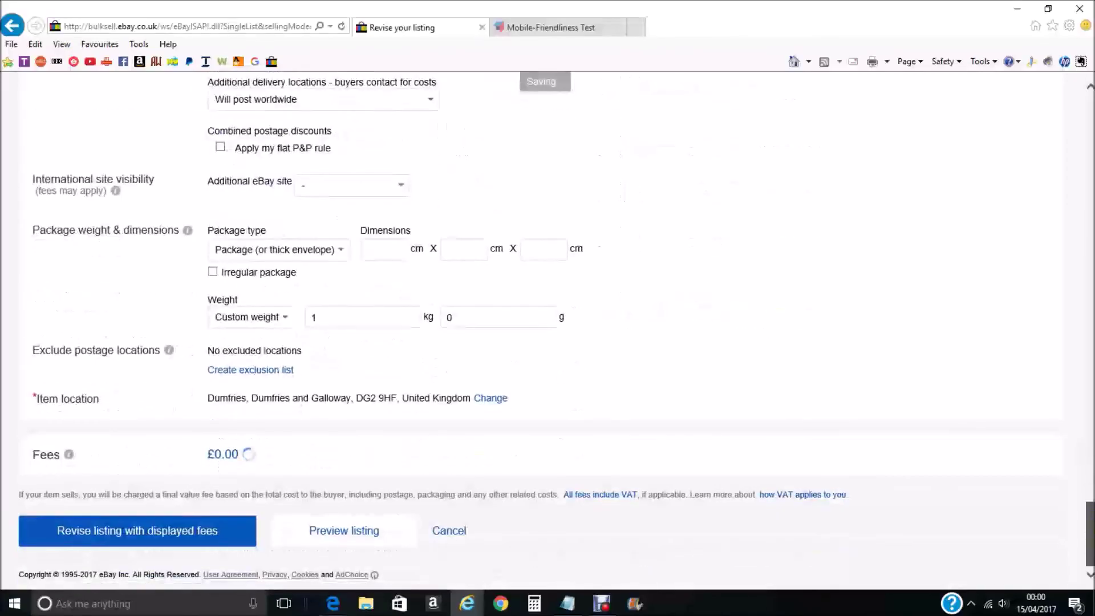
pyautogui.click(139, 535)
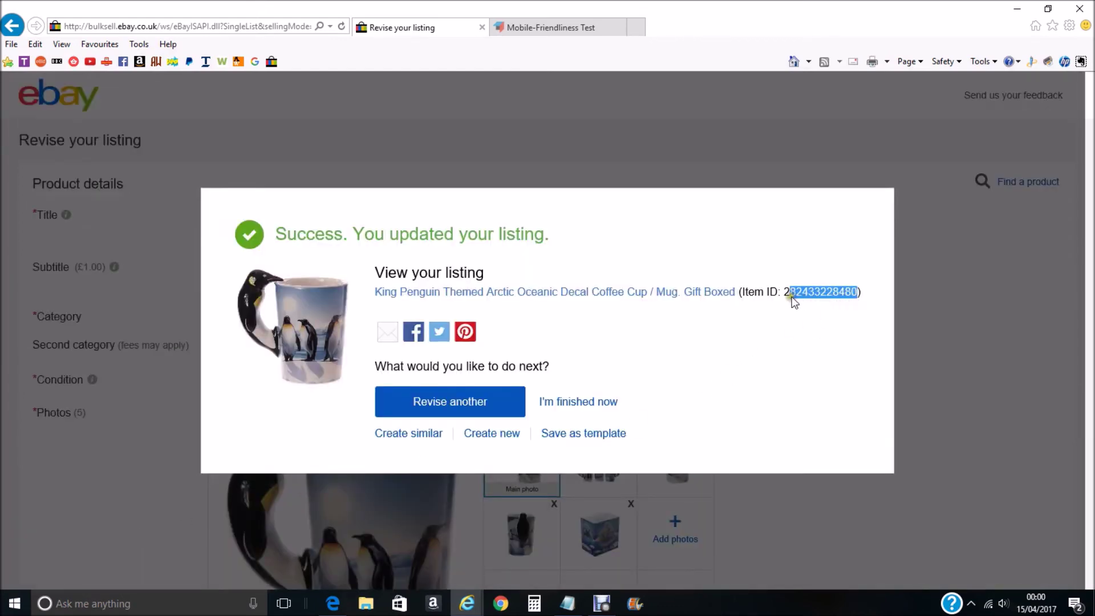
# Copy the revised listing's Item ID for the i-ways mobile-friendliness test
pyautogui.rightClick(816, 294)
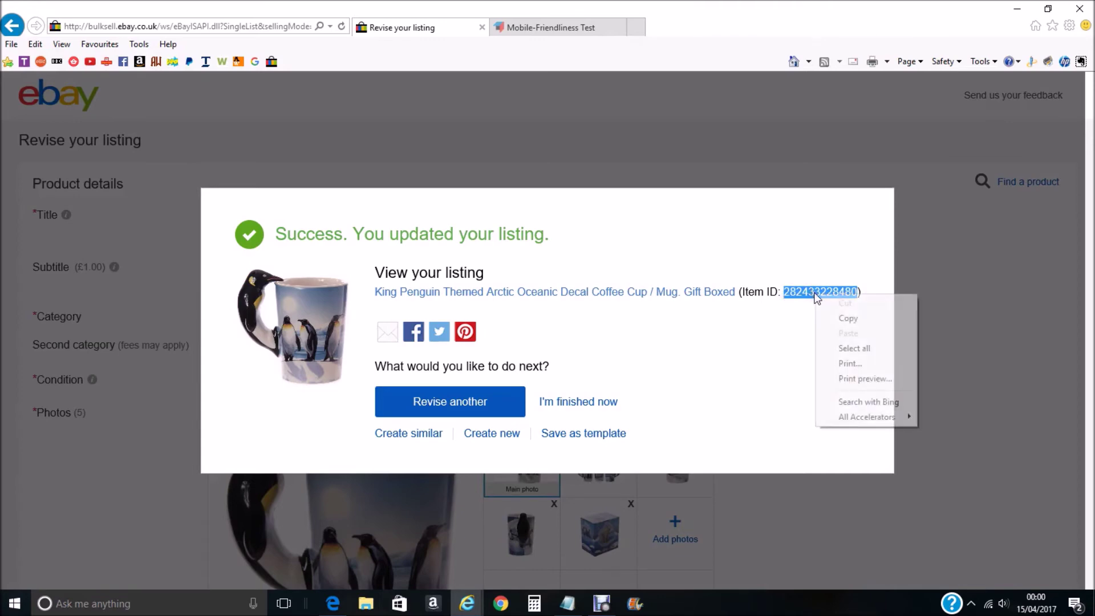
pyautogui.click(848, 319)
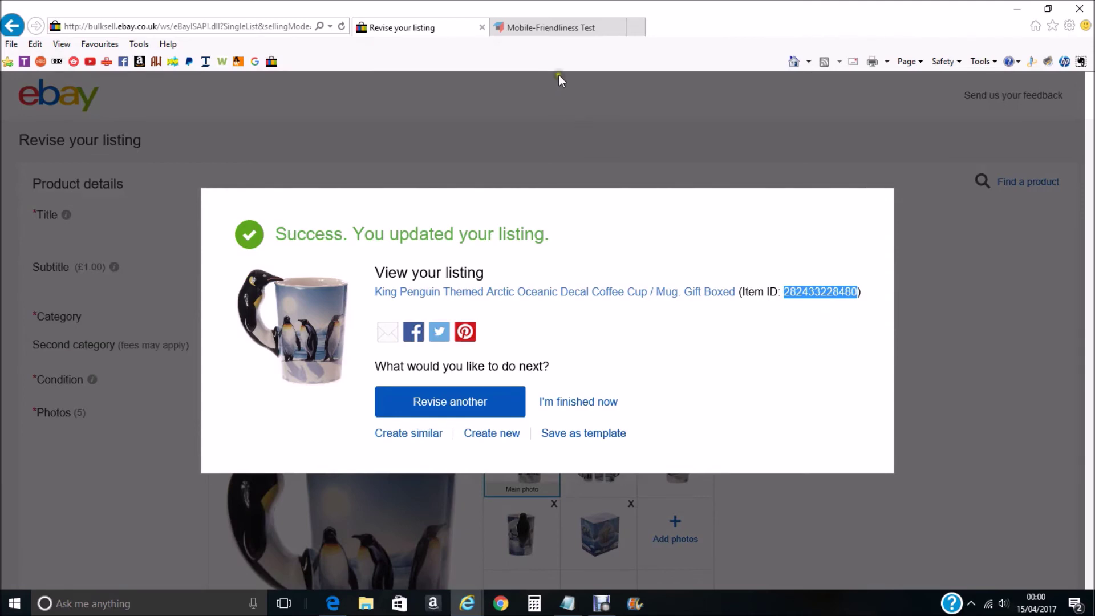
pyautogui.click(564, 33)
pyautogui.scroll(-10, 560, 222)
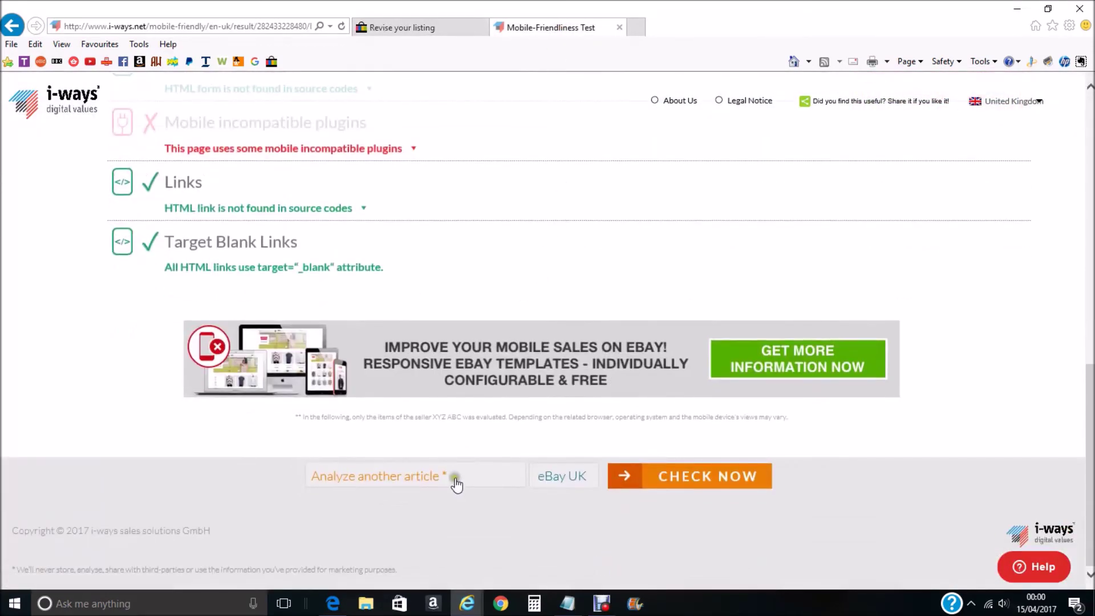
# Paste the Item ID into Analyze another article and run CHECK NOW
pyautogui.click(413, 477)
pyautogui.rightClick(410, 477)
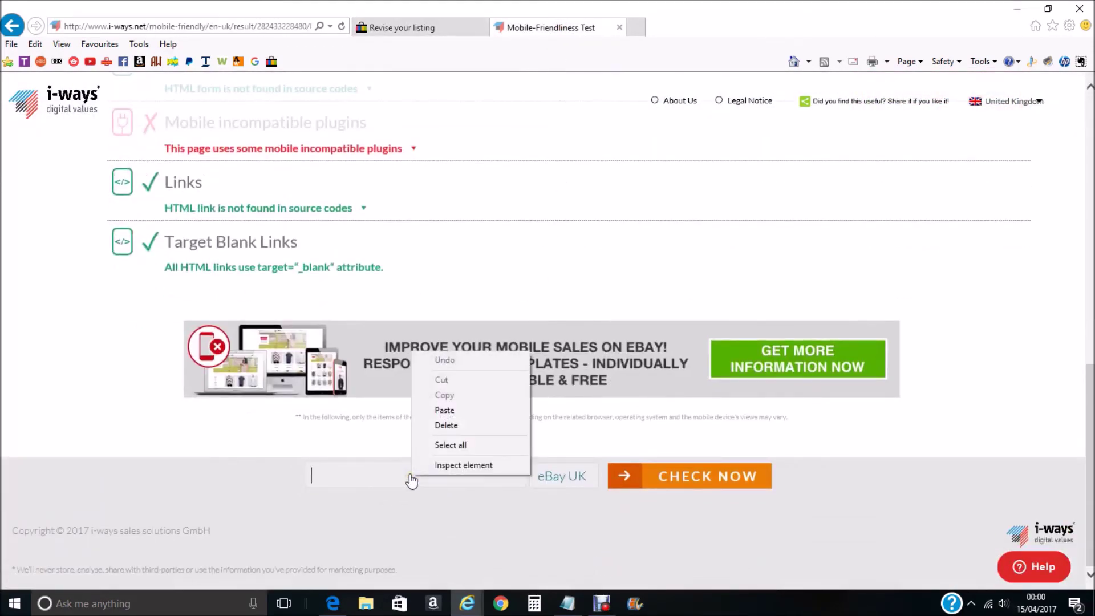
pyautogui.click(444, 410)
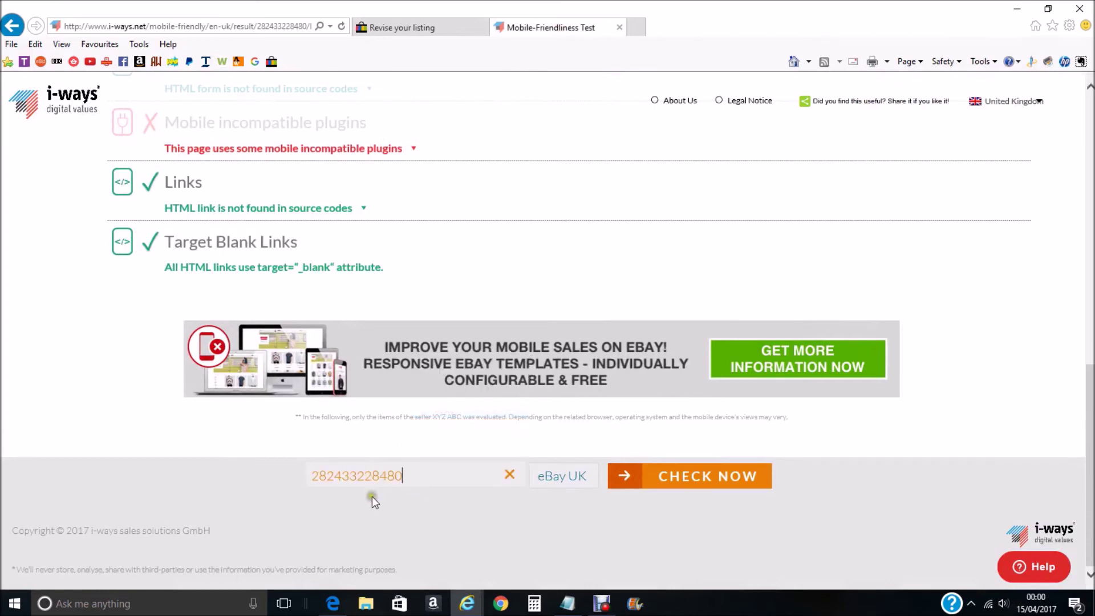
pyautogui.click(703, 480)
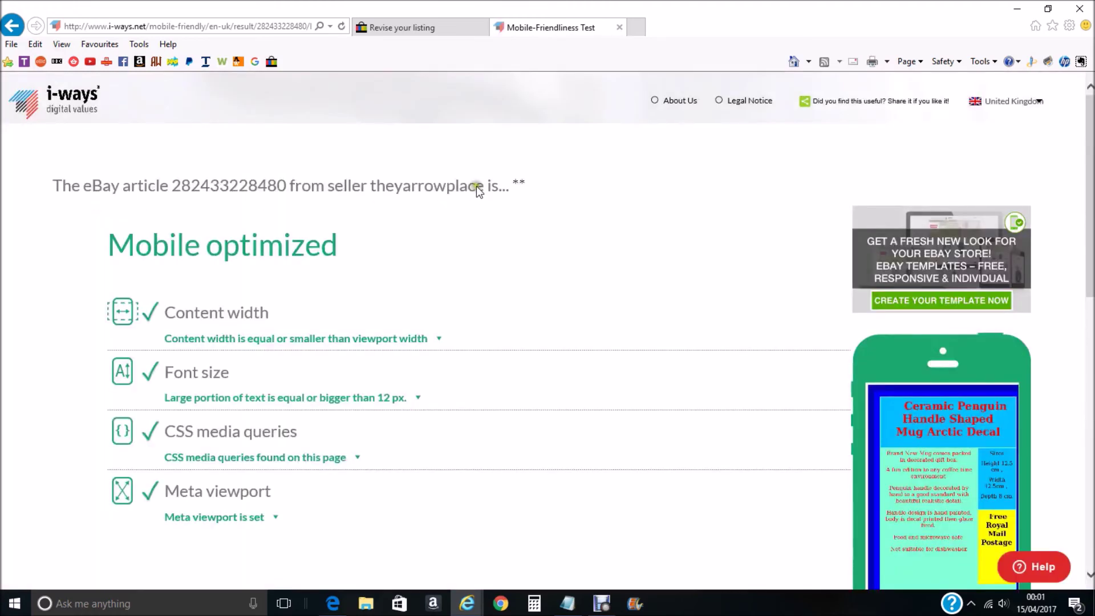
pyautogui.scroll(-3, 476, 186)
pyautogui.scroll(-9, 476, 185)
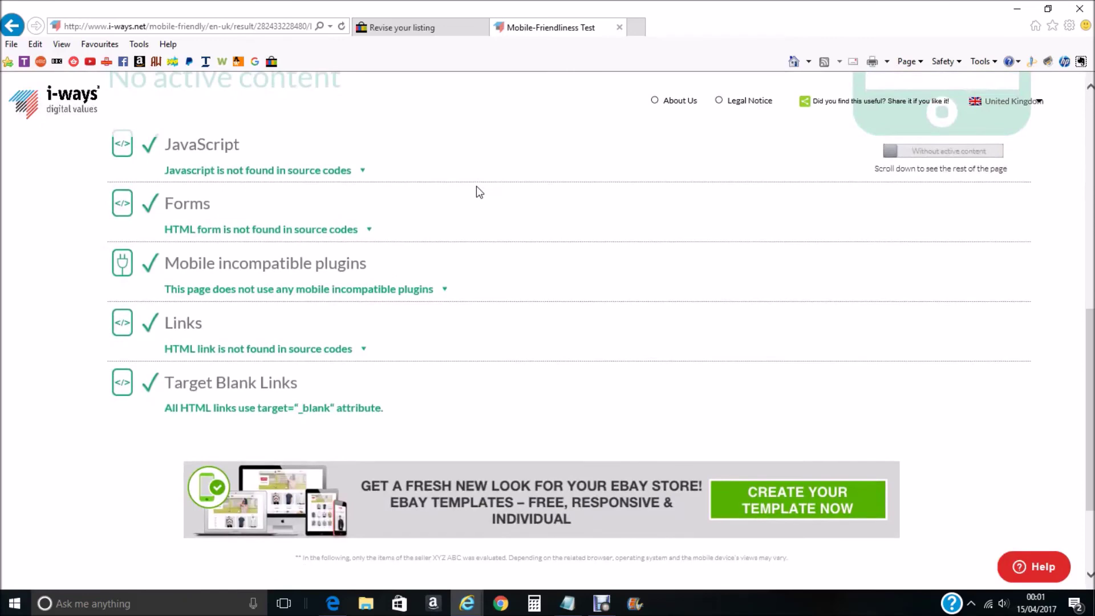
pyautogui.scroll(10, 477, 185)
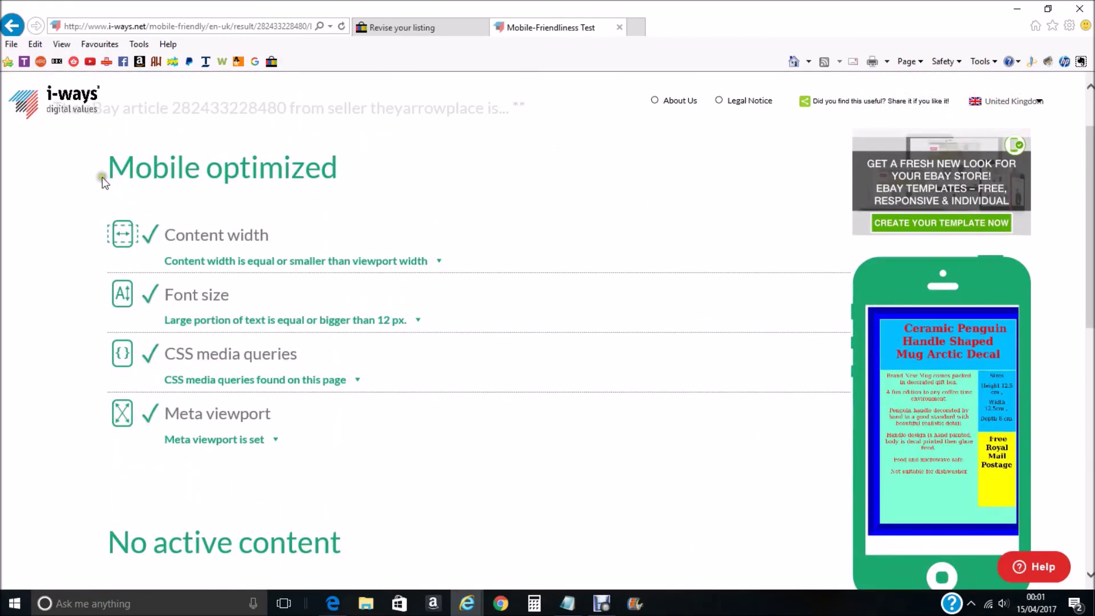
pyautogui.scroll(-10, 290, 164)
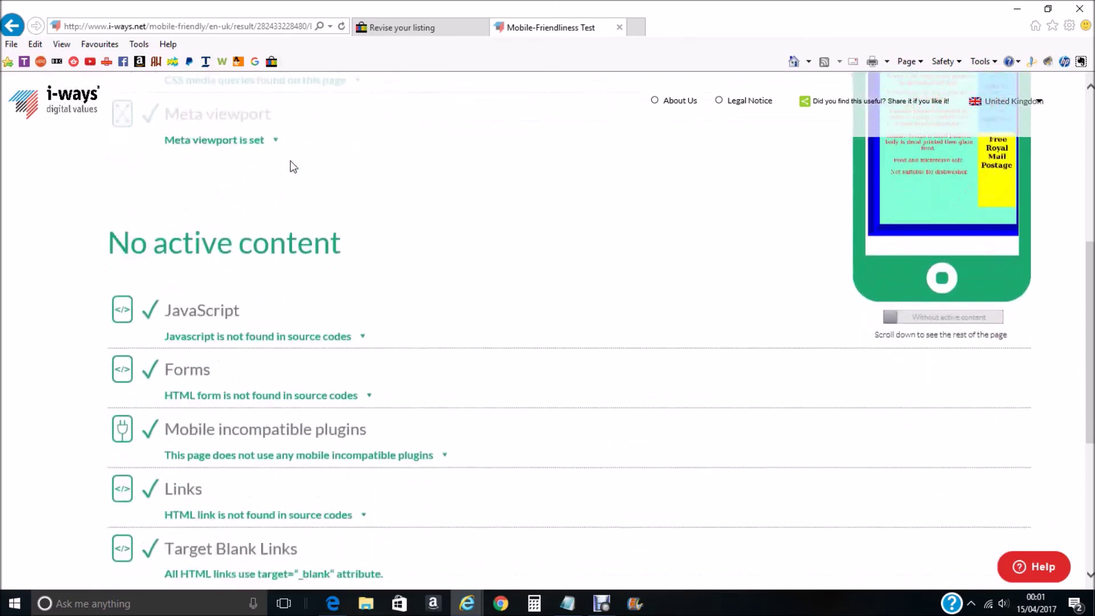
pyautogui.scroll(10, 292, 169)
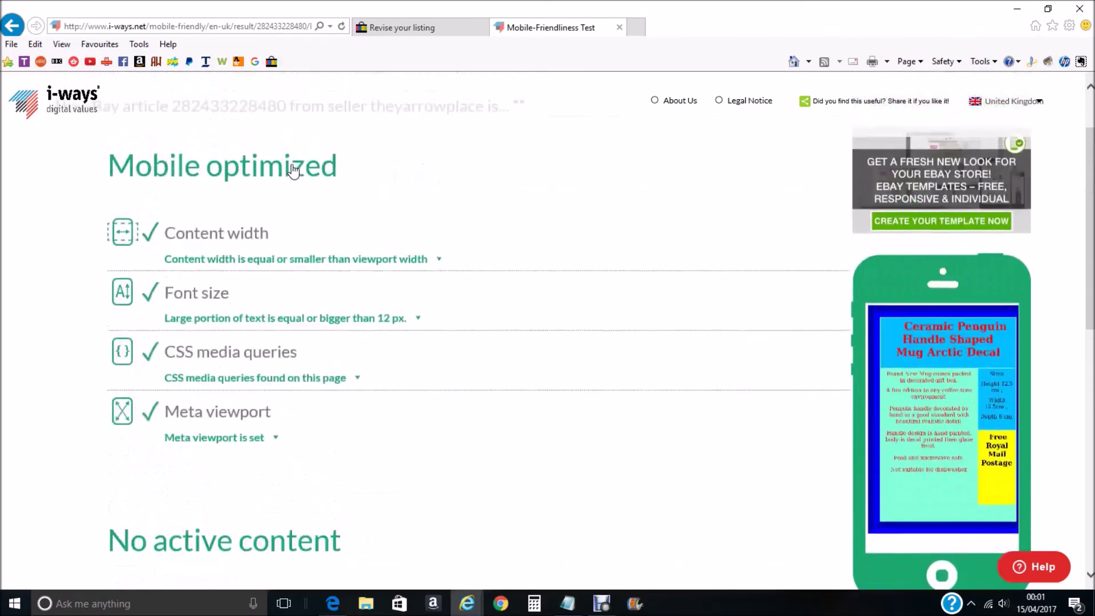
pyautogui.scroll(-2, 674, 269)
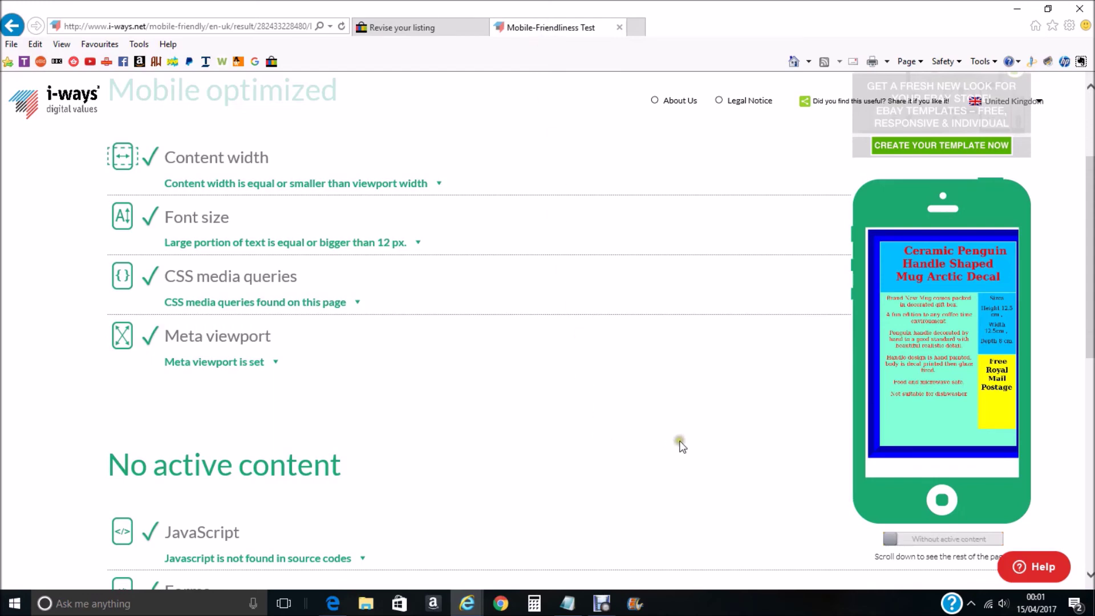
pyautogui.click(567, 604)
pyautogui.click(724, 212)
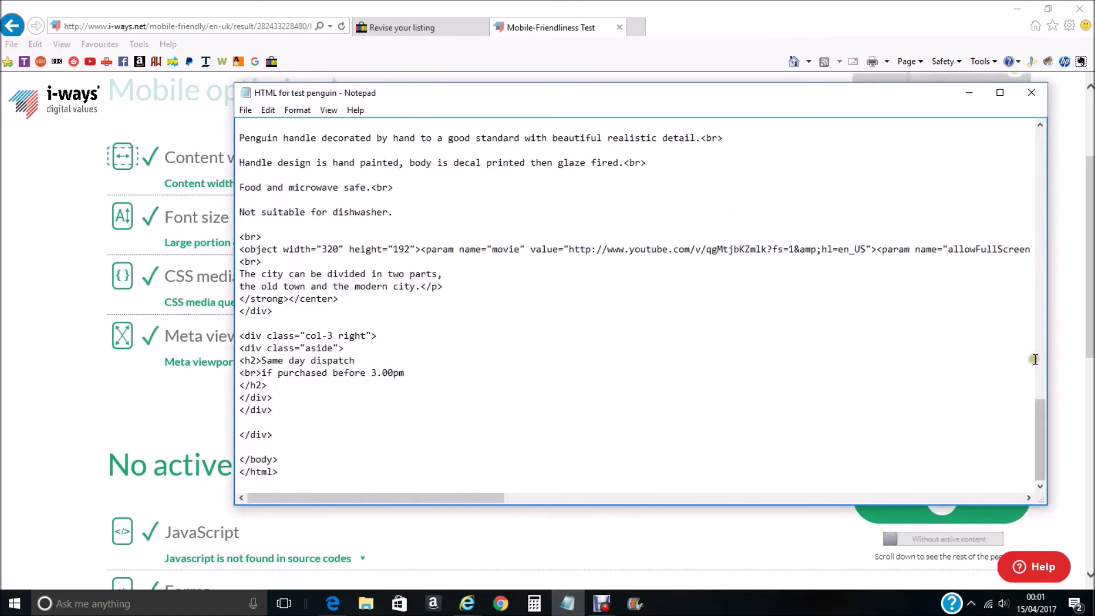
pyautogui.moveTo(1041, 429); pyautogui.dragTo(1079, 433)
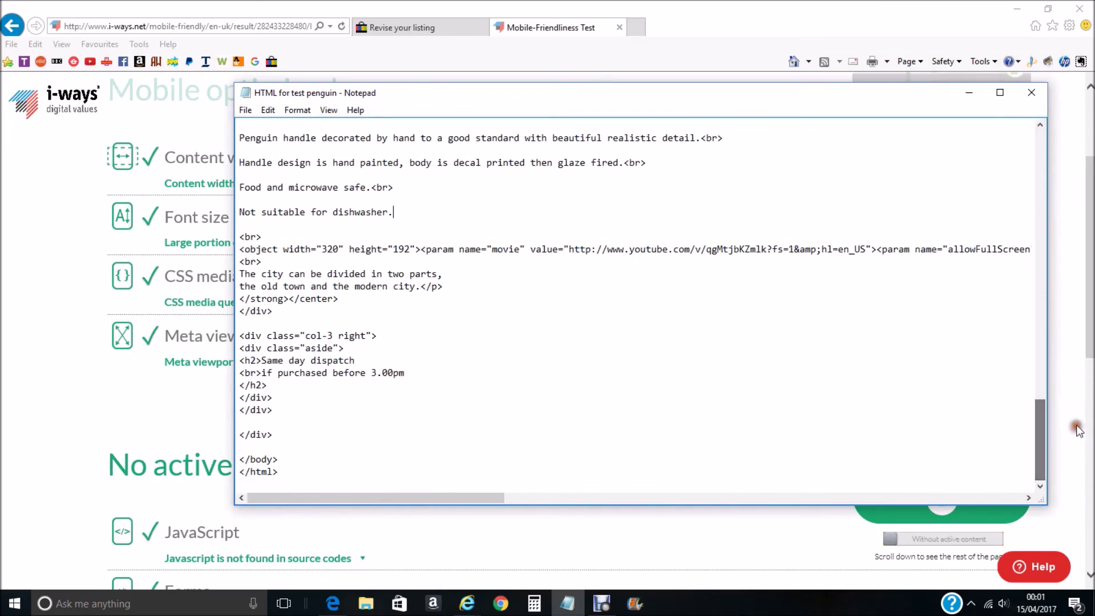
pyautogui.click(1032, 91)
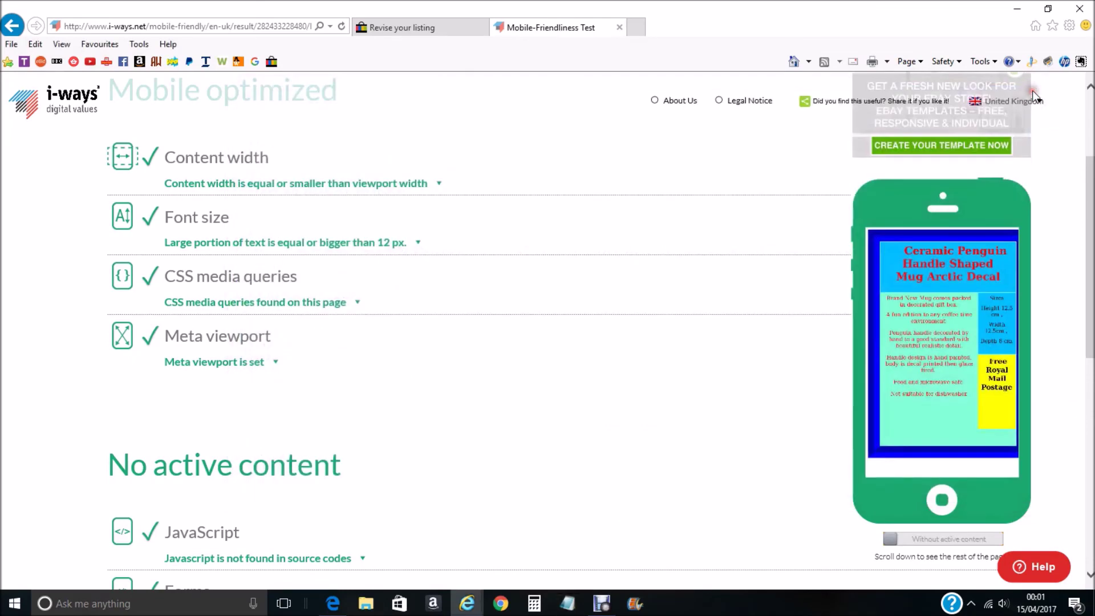
# Finish revising, open the King Penguin mug from Active selling, and view its video-free description
pyautogui.click(408, 29)
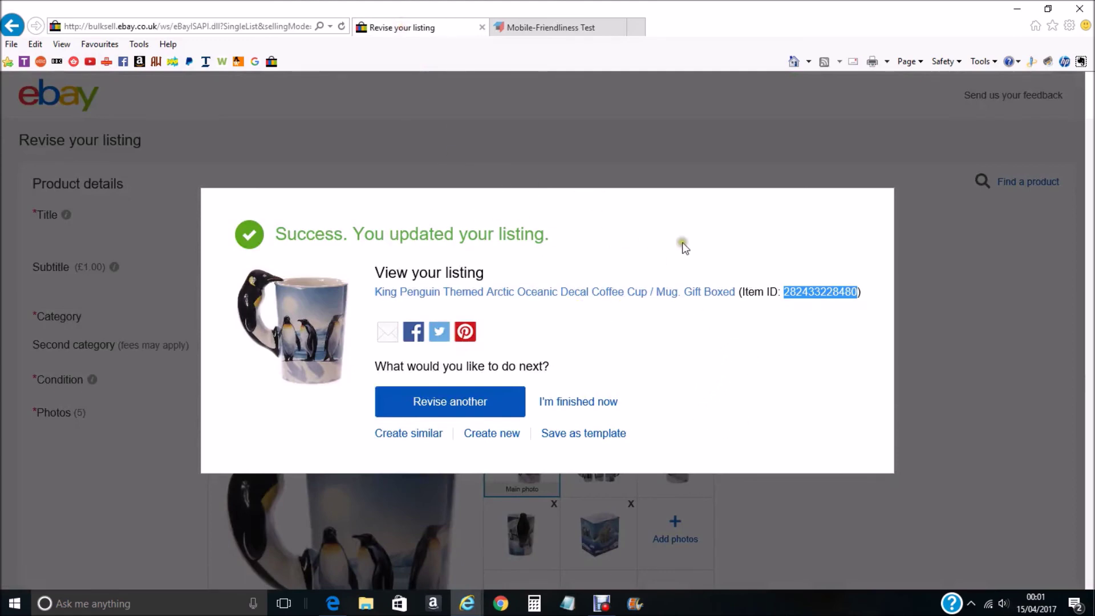
pyautogui.click(571, 402)
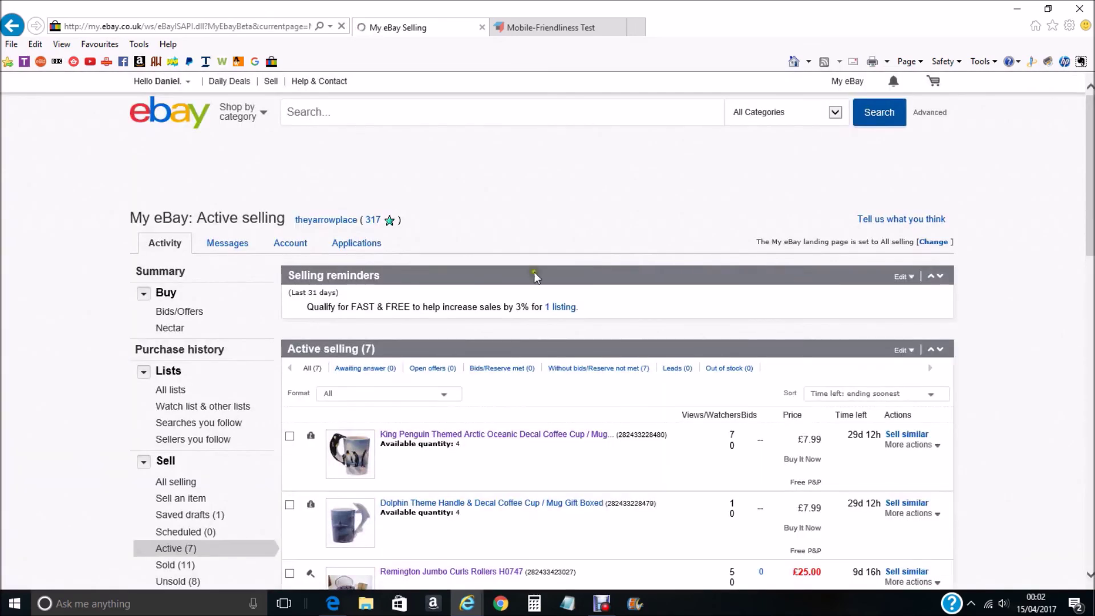
pyautogui.click(491, 435)
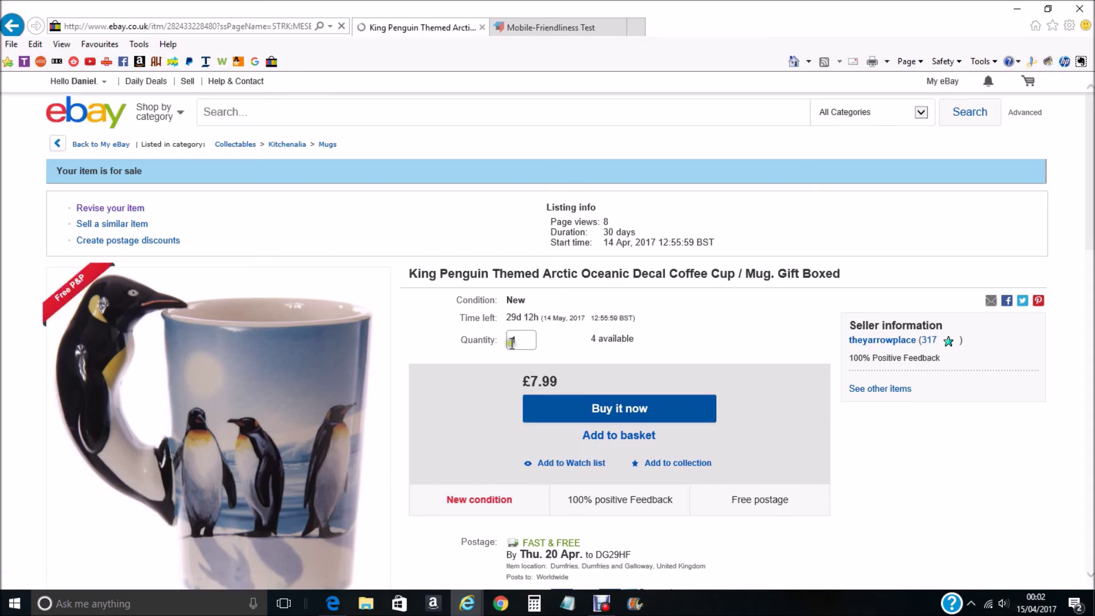
pyautogui.scroll(-2, 547, 223)
pyautogui.scroll(-6, 545, 222)
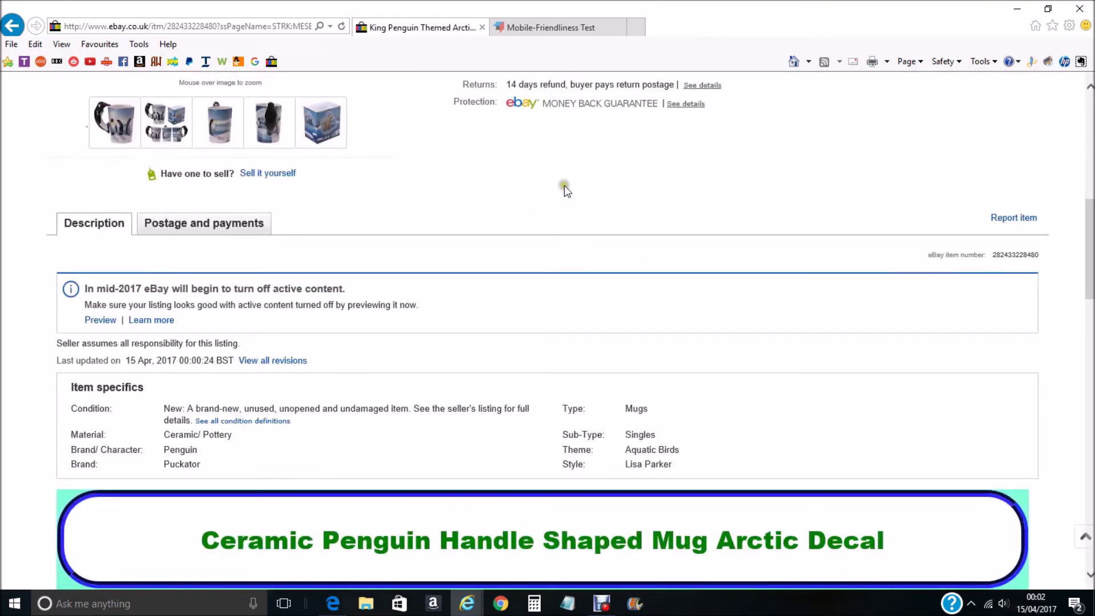
pyautogui.scroll(-5, 563, 186)
pyautogui.scroll(-1, 566, 172)
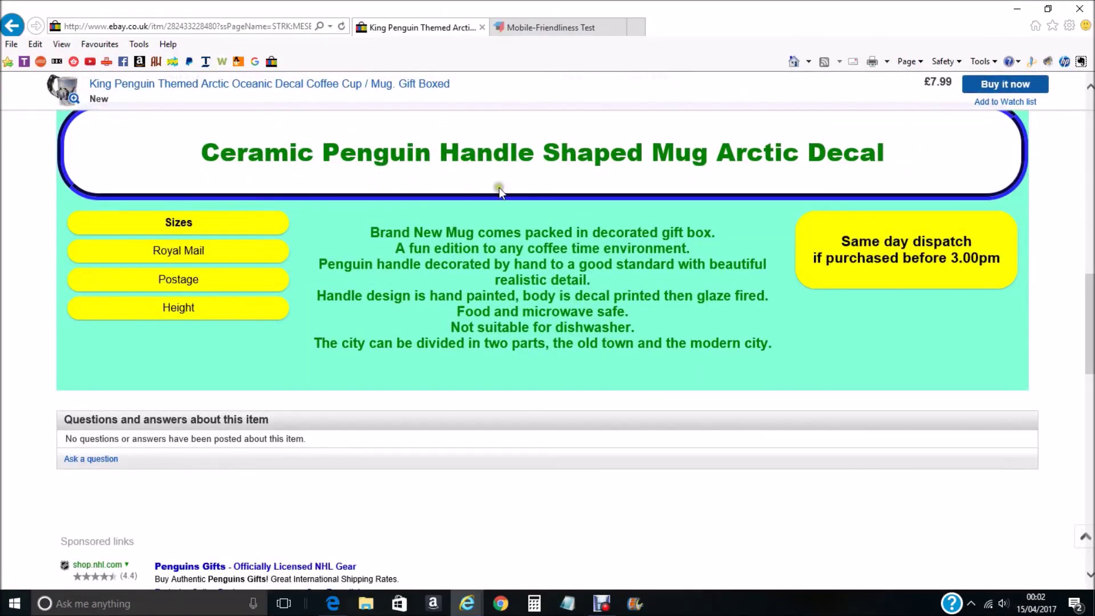
pyautogui.scroll(1, 499, 190)
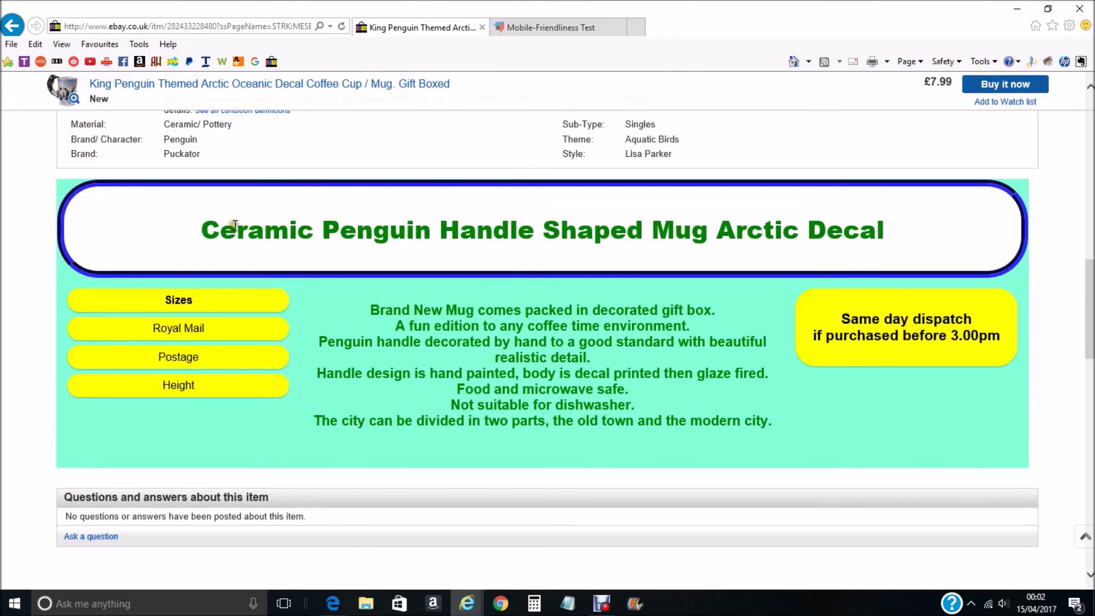